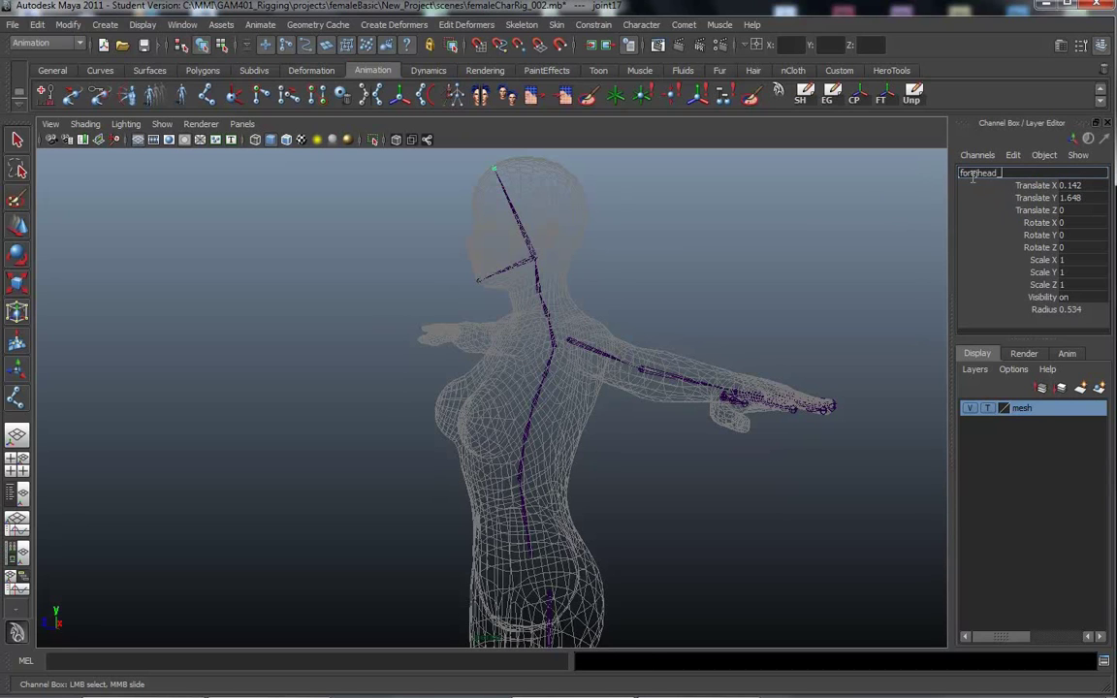
Step: Rename the selected joint at the top of the forehead as forejhead_jnt
{"action": "key", "text": "Return"}
Step: In the side view, select the ankle joint and activate the Move tool
{"action": "left_click_drag", "start_coordinate": [434, 276], "coordinate": [528, 323], "text": "alt"}
{"action": "key", "text": "space"}
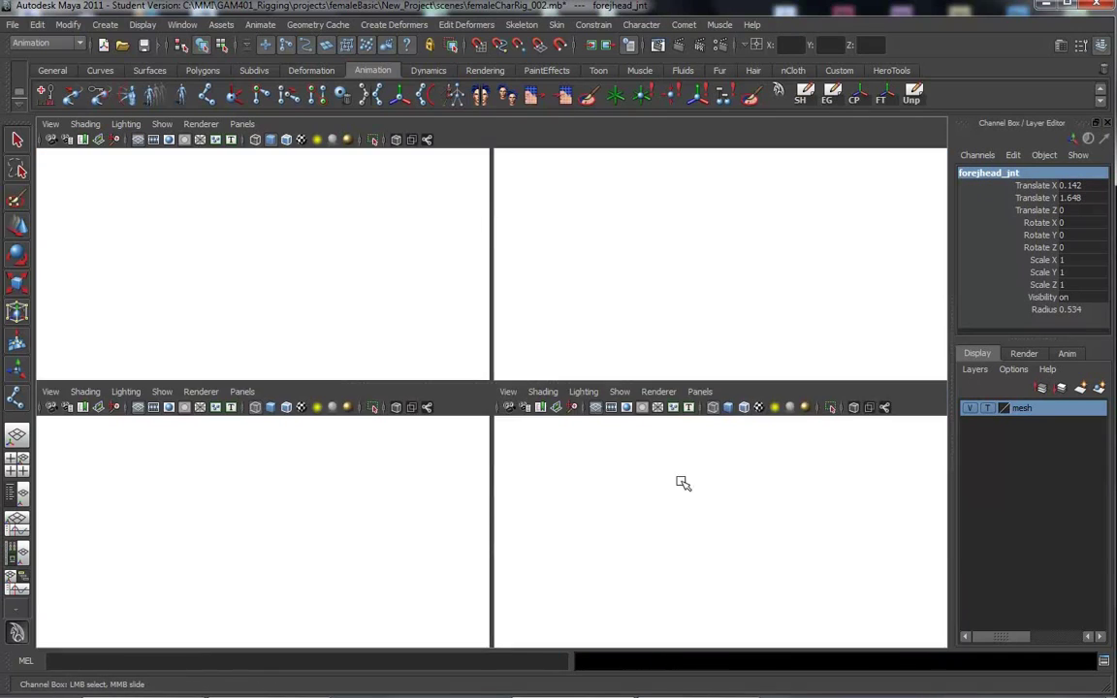
{"action": "key", "text": "space"}
{"action": "scroll", "coordinate": [531, 398], "scroll_direction": "up", "scroll_amount": 5}
{"action": "middle_click_drag", "start_coordinate": [513, 407], "coordinate": [607, 280], "text": "alt"}
{"action": "left_click", "coordinate": [545, 540]}
{"action": "left_click_drag", "start_coordinate": [490, 546], "coordinate": [543, 579]}
{"action": "middle_click_drag", "start_coordinate": [544, 574], "coordinate": [568, 551], "text": "alt"}
{"action": "right_click_drag", "start_coordinate": [567, 551], "coordinate": [863, 572], "text": "alt"}
{"action": "middle_click_drag", "start_coordinate": [658, 520], "coordinate": [611, 535], "text": "alt"}
{"action": "key", "text": "w"}
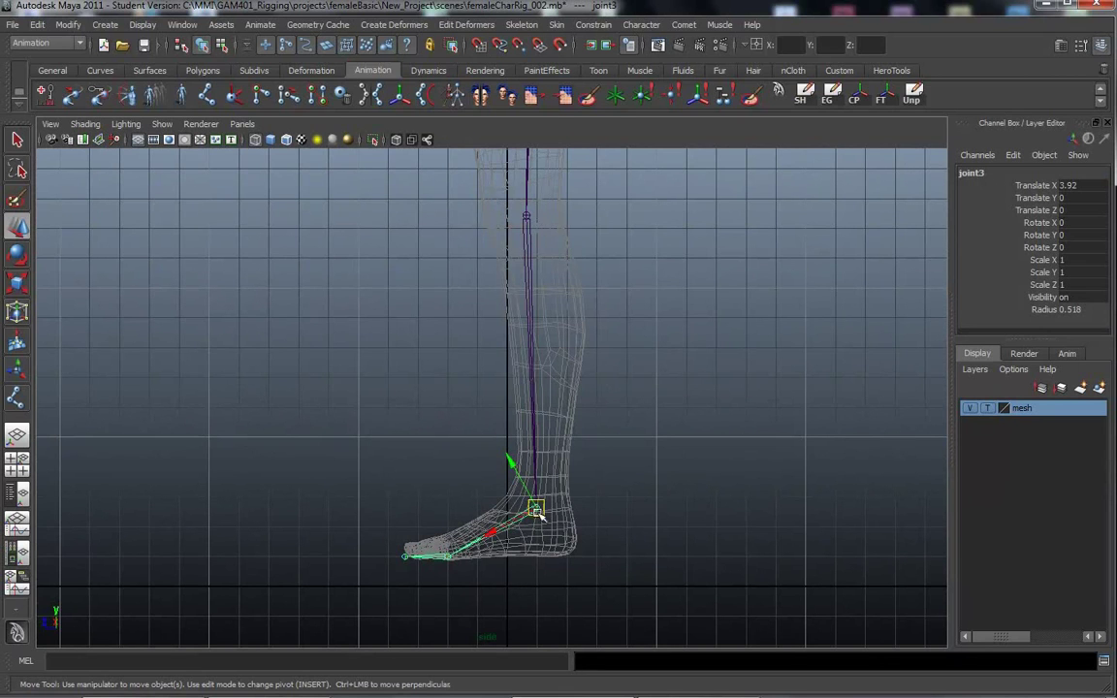
Step: Switch the Move tool to World axes and shift the ankle joint back toward the heel, to about -0.544 in Z
{"action": "middle_click_drag", "start_coordinate": [579, 511], "coordinate": [575, 508]}
{"action": "key", "text": "ctrl+z"}
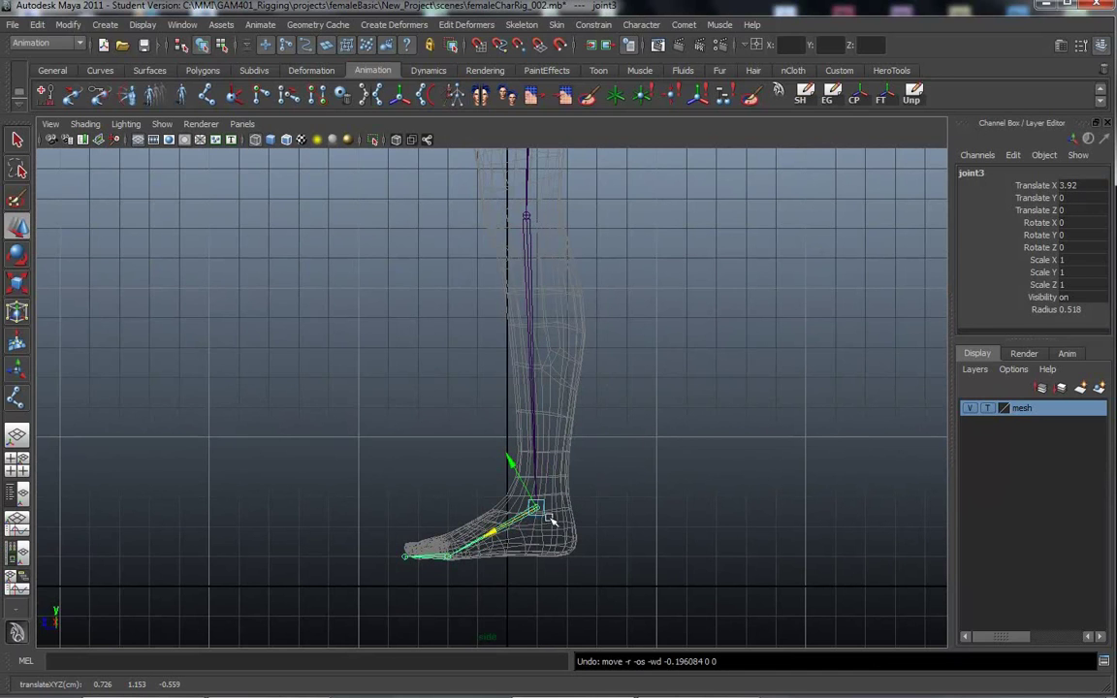
{"action": "key", "text": "w"}
{"action": "left_click", "coordinate": [539, 514]}
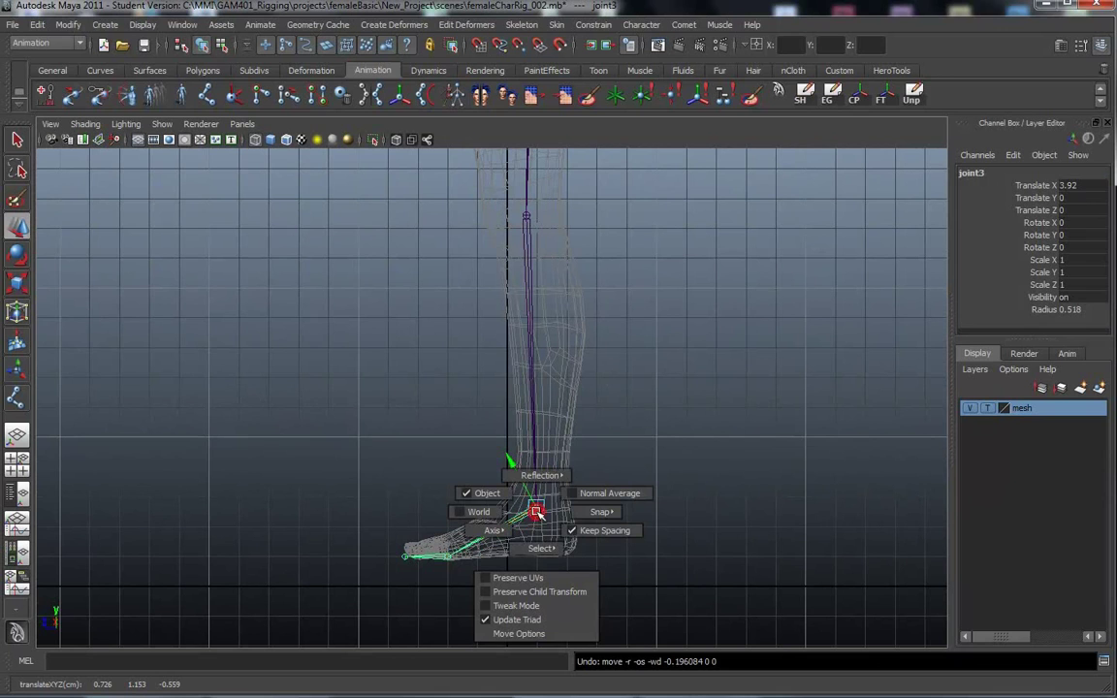
{"action": "left_click_drag", "start_coordinate": [539, 514], "coordinate": [497, 512]}
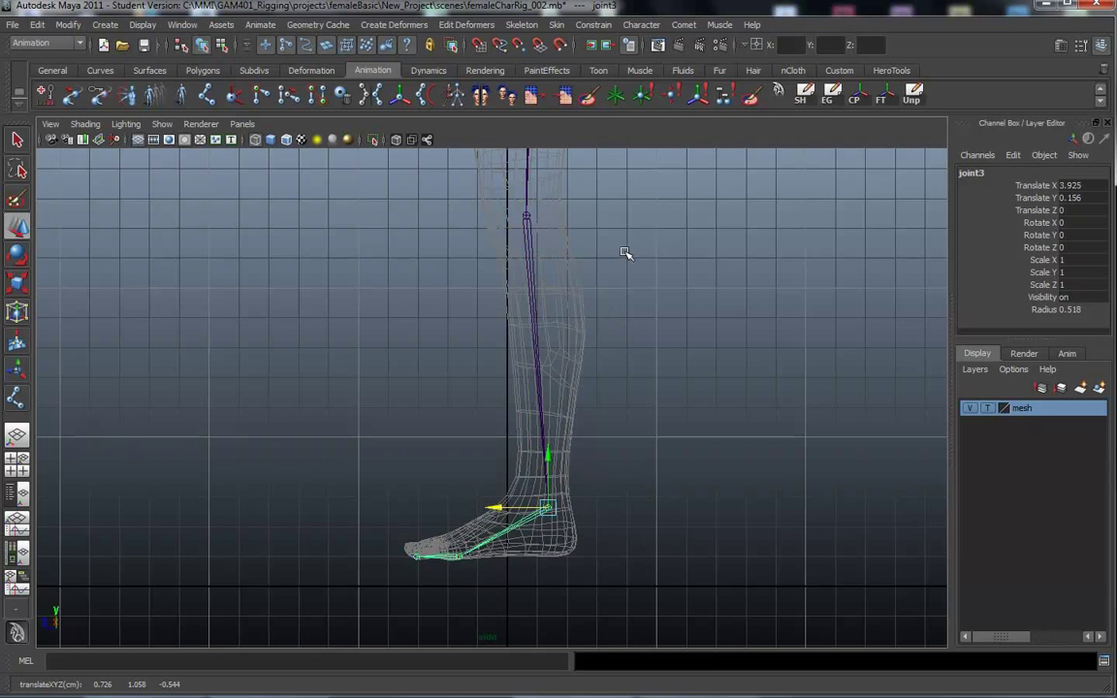
Step: Try to shift the hip joint at the top of the leg chain back to about -0.402 in Z
{"action": "middle_click_drag", "start_coordinate": [736, 363], "coordinate": [741, 471], "text": "alt"}
{"action": "right_click_drag", "start_coordinate": [741, 472], "coordinate": [509, 241], "text": "alt"}
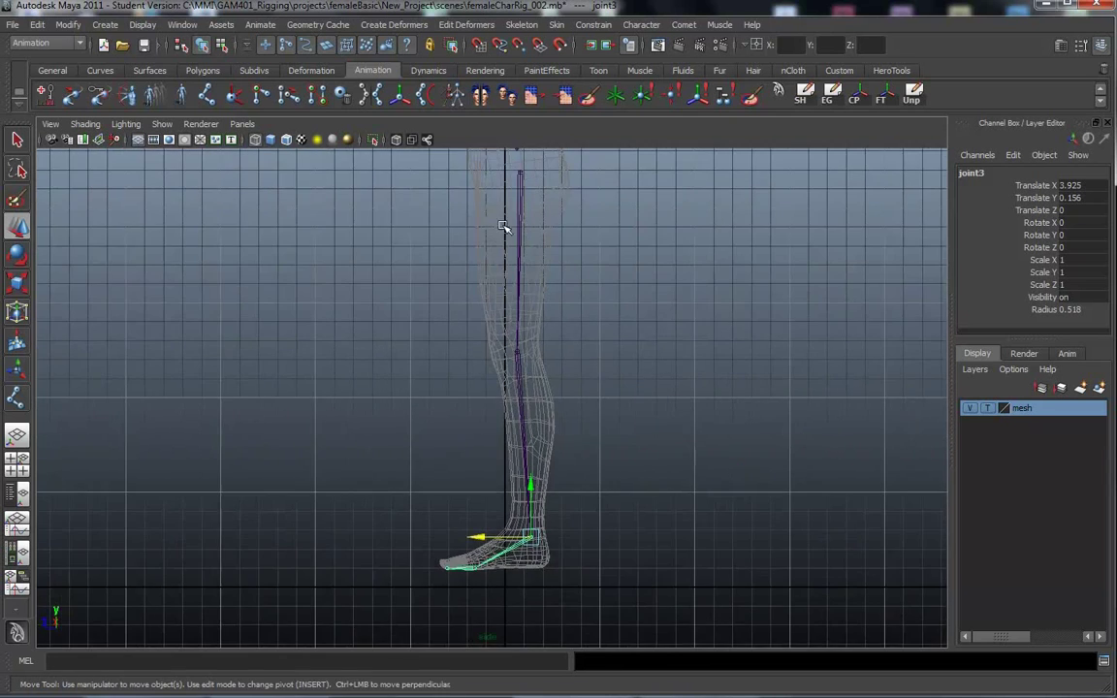
{"action": "middle_click_drag", "start_coordinate": [494, 264], "coordinate": [603, 375], "text": "alt"}
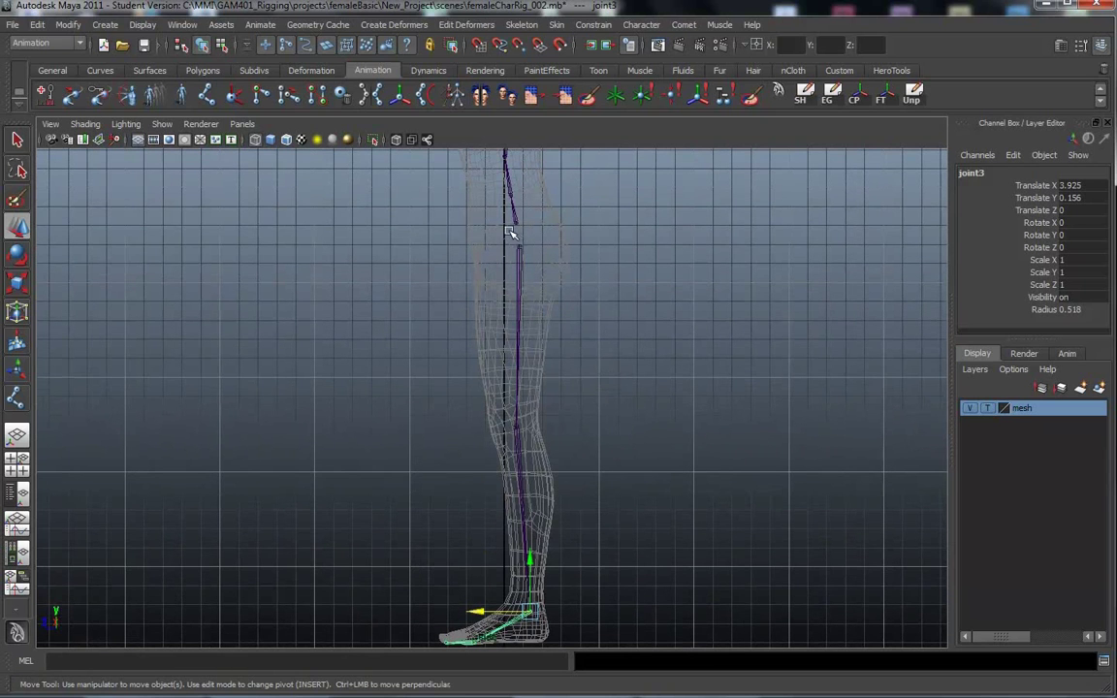
{"action": "left_click", "coordinate": [497, 252]}
{"action": "left_click_drag", "start_coordinate": [467, 244], "coordinate": [470, 245]}
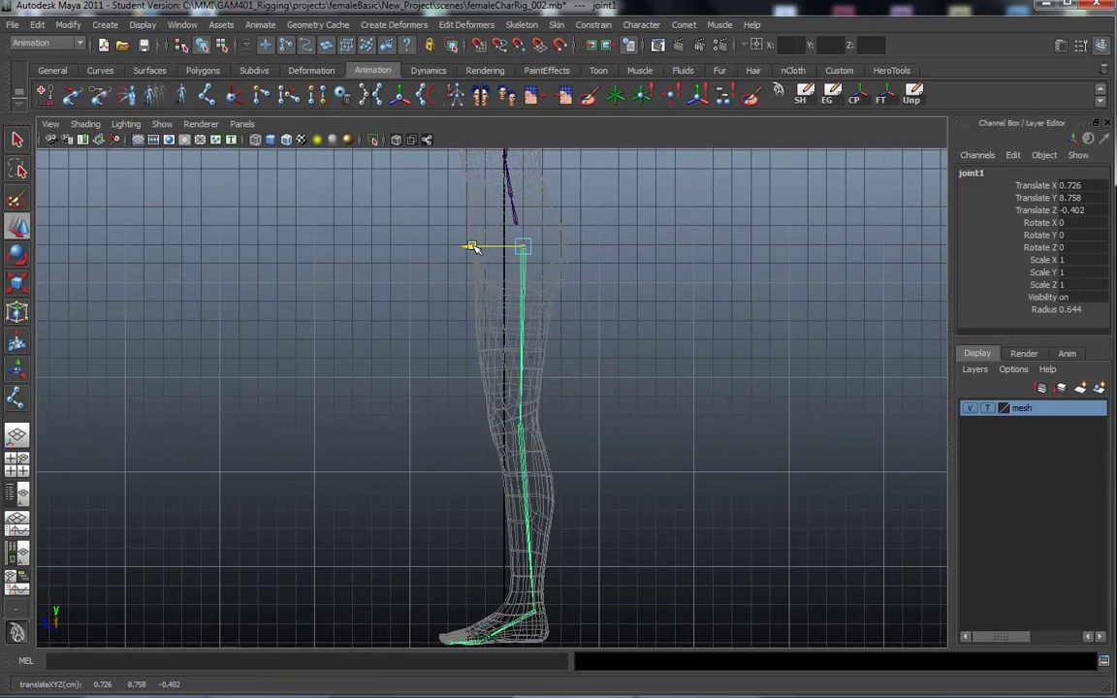
{"action": "key", "text": "ctrl+z"}
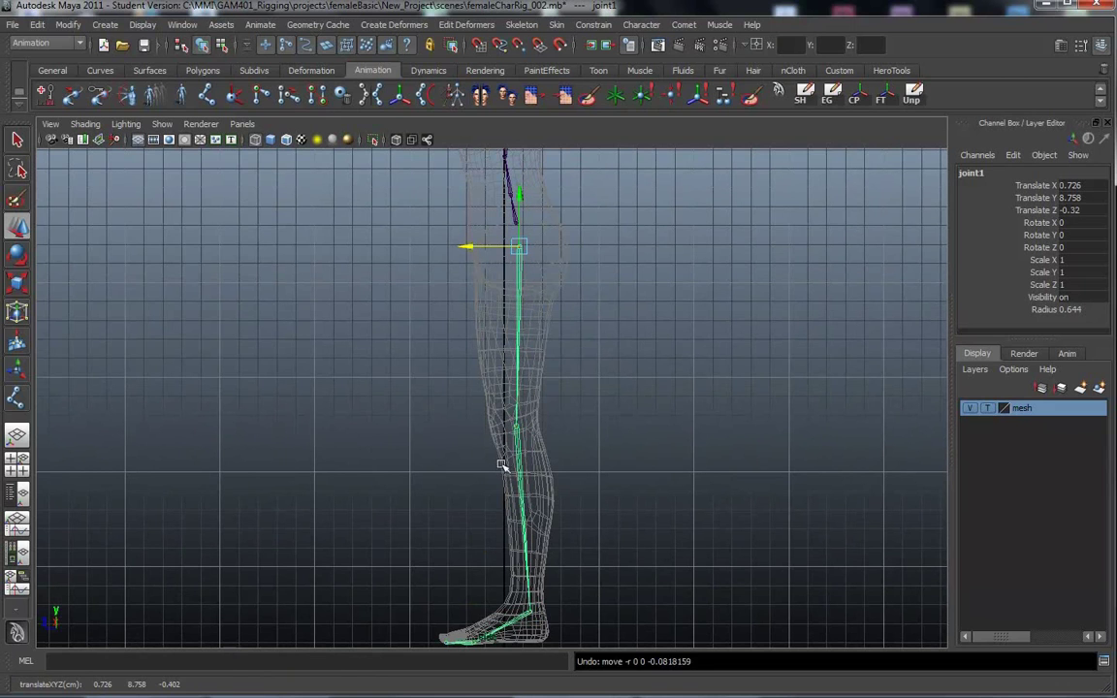
Step: Move the knee joint forward to about -0.171 in Z and the ankle joint back to about -0.576 in Z
{"action": "left_click", "coordinate": [516, 432]}
{"action": "left_click_drag", "start_coordinate": [464, 428], "coordinate": [457, 427]}
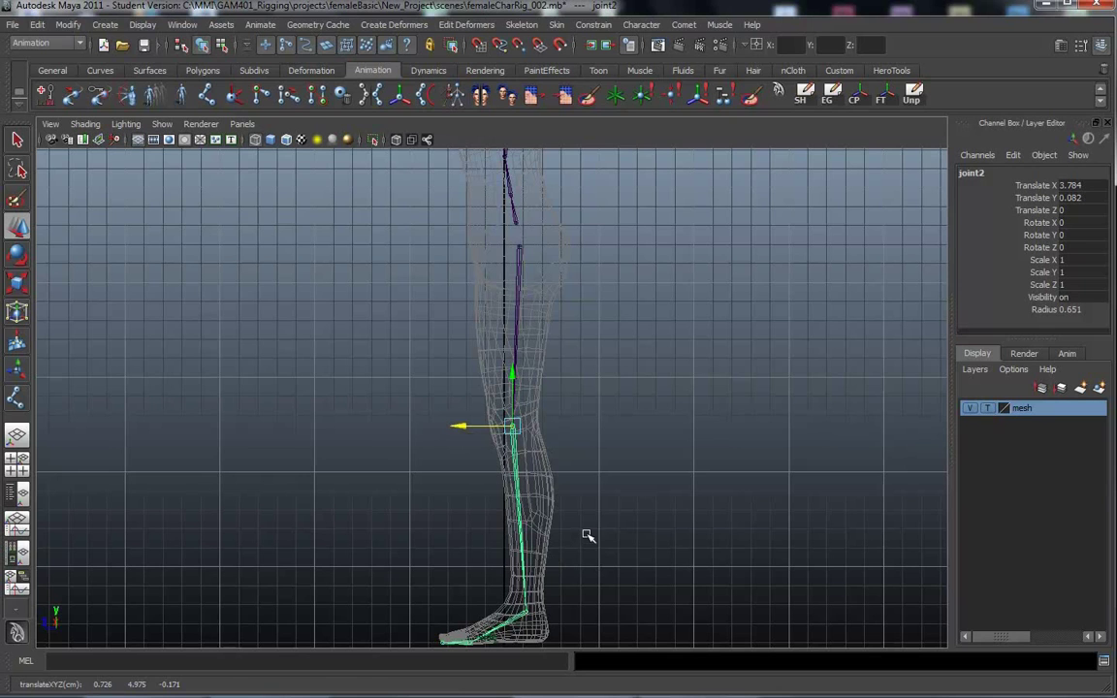
{"action": "key", "text": "Down"}
{"action": "left_click_drag", "start_coordinate": [473, 609], "coordinate": [477, 610]}
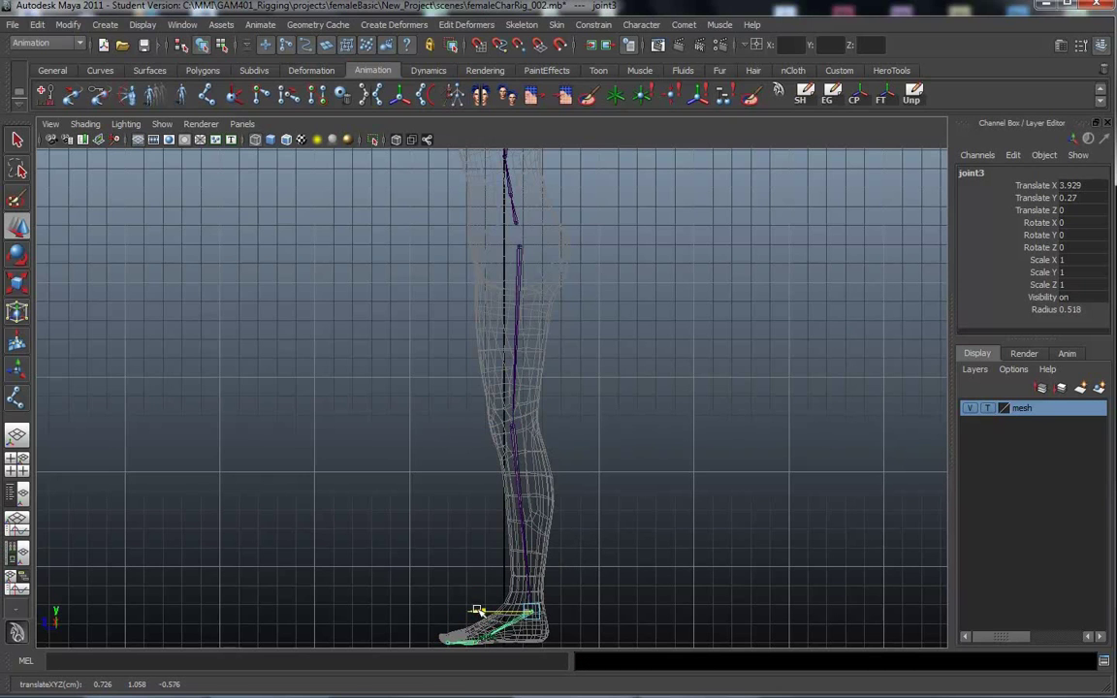
Step: Check the leg joints' placement in the side view, from the foot up to the whole body
{"action": "middle_click_drag", "start_coordinate": [436, 541], "coordinate": [451, 438], "text": "alt"}
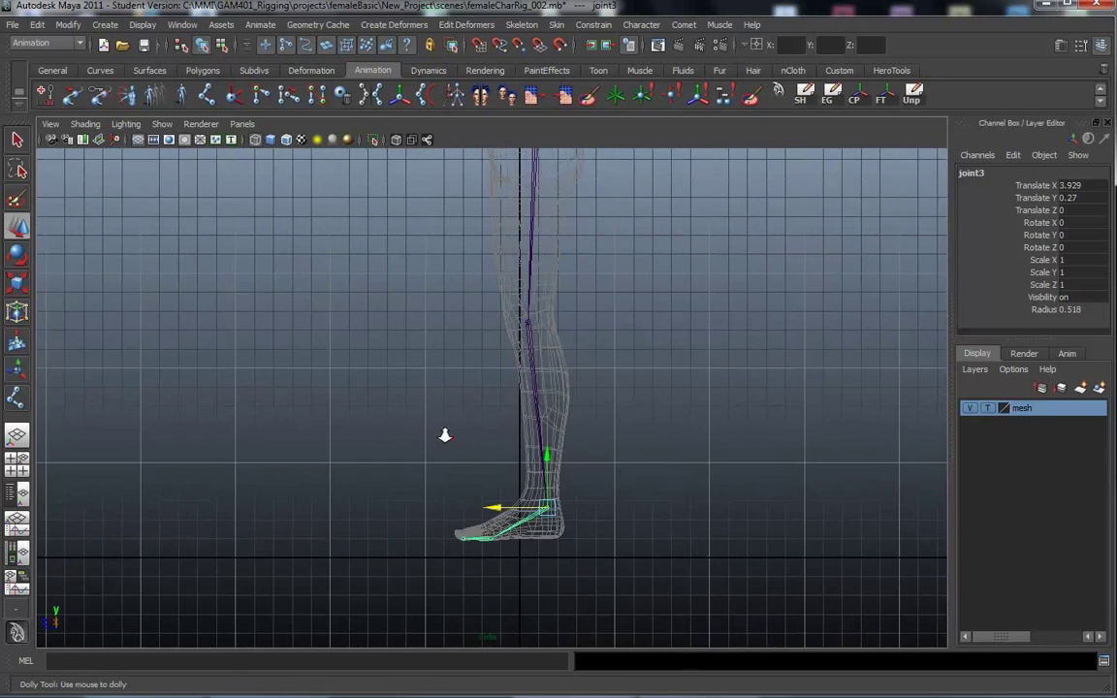
{"action": "right_click_drag", "start_coordinate": [404, 427], "coordinate": [648, 457], "text": "alt"}
{"action": "middle_click_drag", "start_coordinate": [647, 457], "coordinate": [702, 363], "text": "alt"}
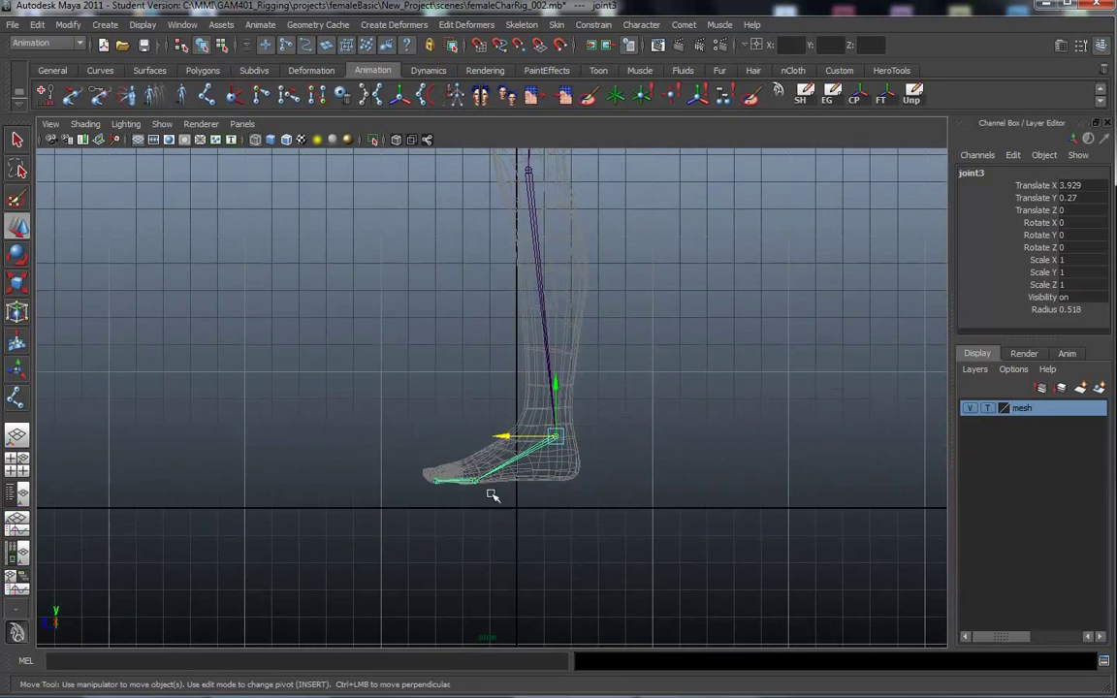
{"action": "key", "text": "Up"}
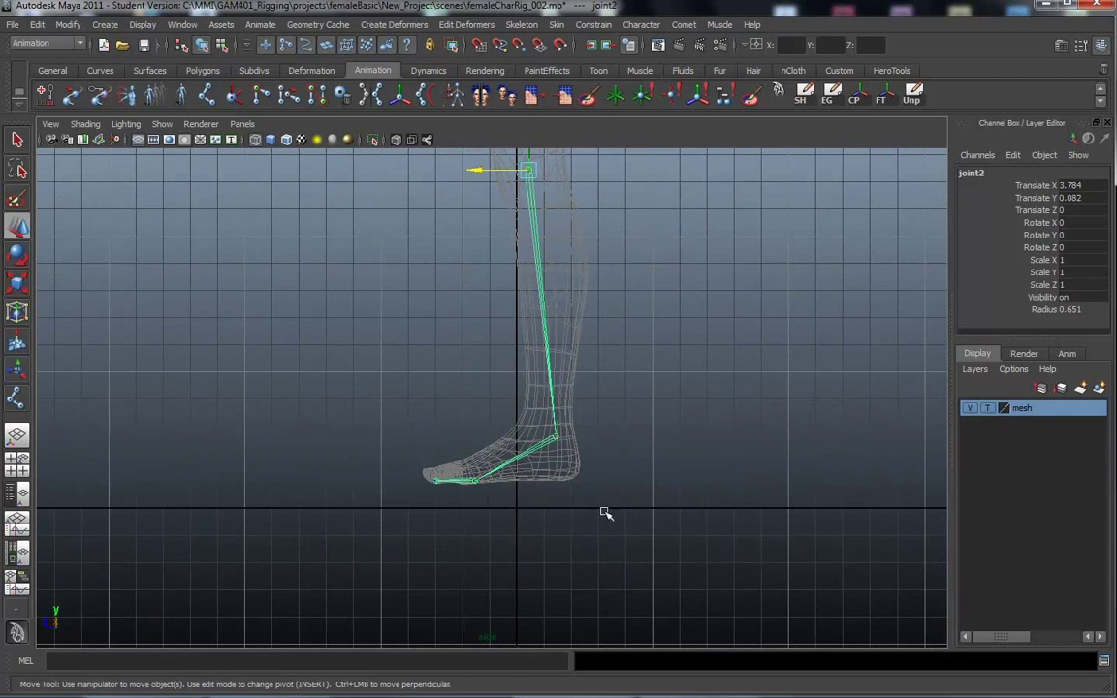
{"action": "right_click_drag", "start_coordinate": [751, 500], "coordinate": [611, 456], "text": "alt"}
{"action": "middle_click_drag", "start_coordinate": [611, 456], "coordinate": [630, 528], "text": "alt"}
{"action": "right_click_drag", "start_coordinate": [631, 528], "coordinate": [516, 395], "text": "alt"}
{"action": "middle_click_drag", "start_coordinate": [776, 376], "coordinate": [694, 438], "text": "alt"}
{"action": "right_click_drag", "start_coordinate": [738, 393], "coordinate": [593, 360], "text": "alt"}
{"action": "middle_click_drag", "start_coordinate": [593, 360], "coordinate": [663, 401], "text": "alt"}
{"action": "right_click_drag", "start_coordinate": [662, 401], "coordinate": [646, 398], "text": "alt"}
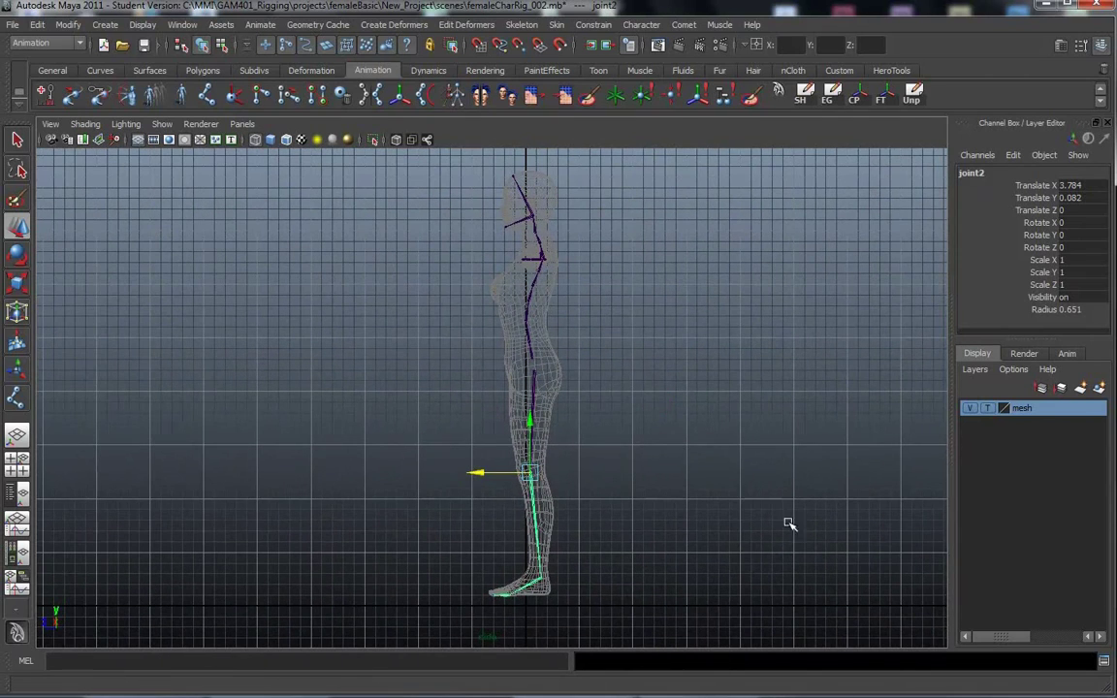
{"action": "left_click", "coordinate": [737, 419]}
{"action": "middle_click_drag", "start_coordinate": [738, 419], "coordinate": [703, 429], "text": "alt"}
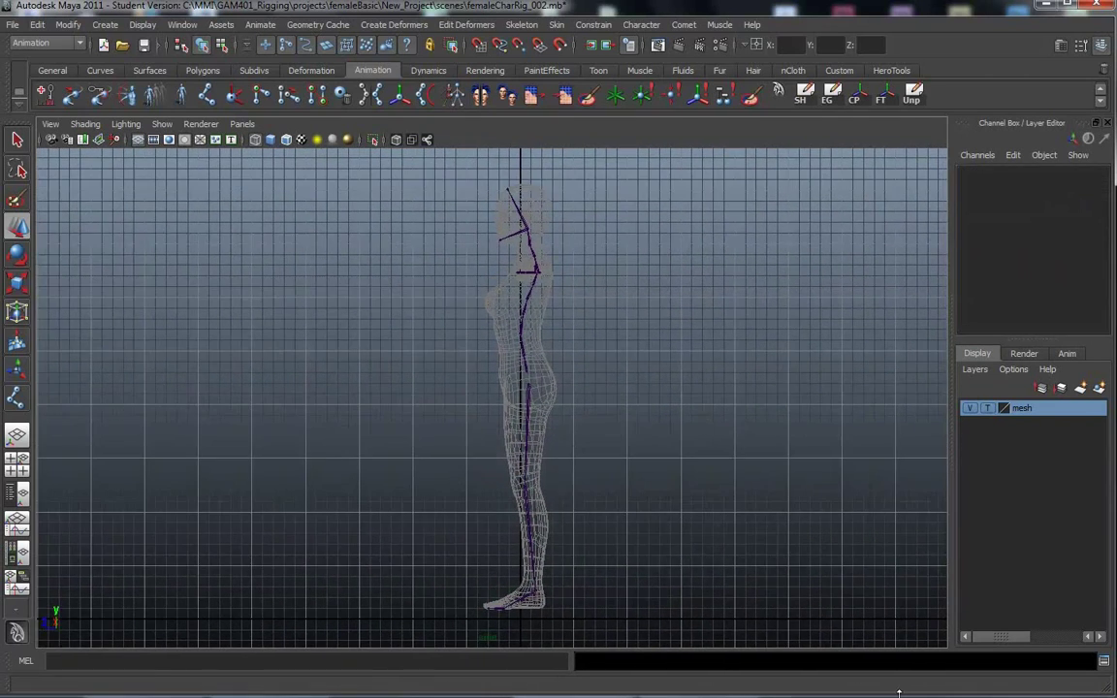
{"action": "left_click", "coordinate": [1045, 5]}
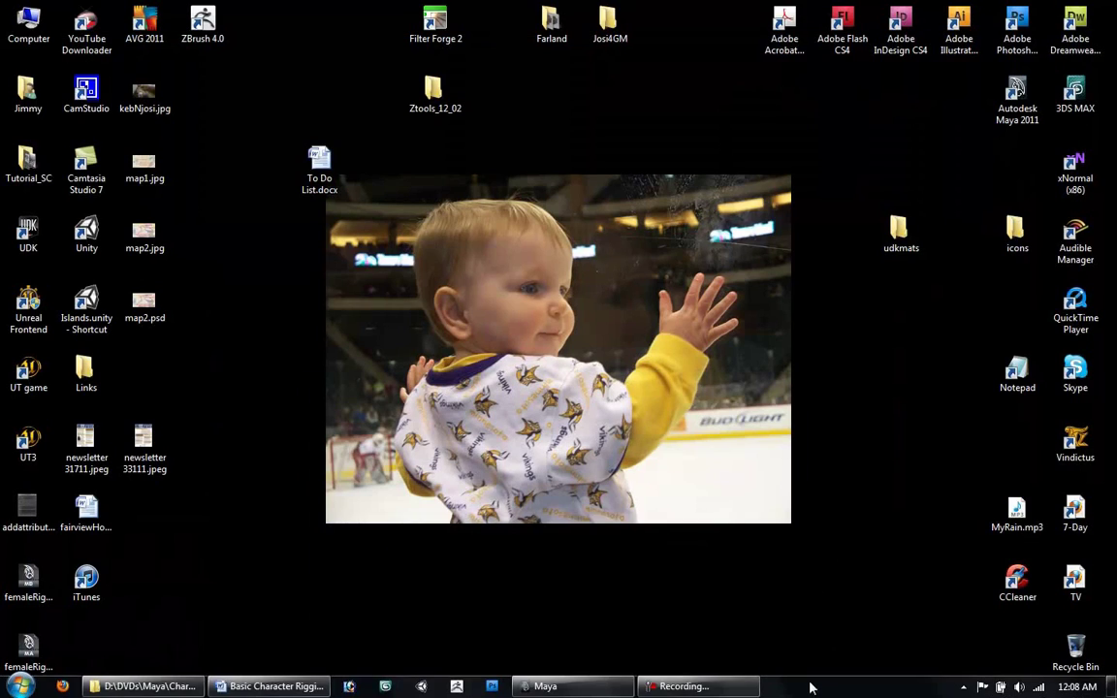
{"action": "left_click", "coordinate": [686, 689]}
{"action": "left_click", "coordinate": [572, 686]}
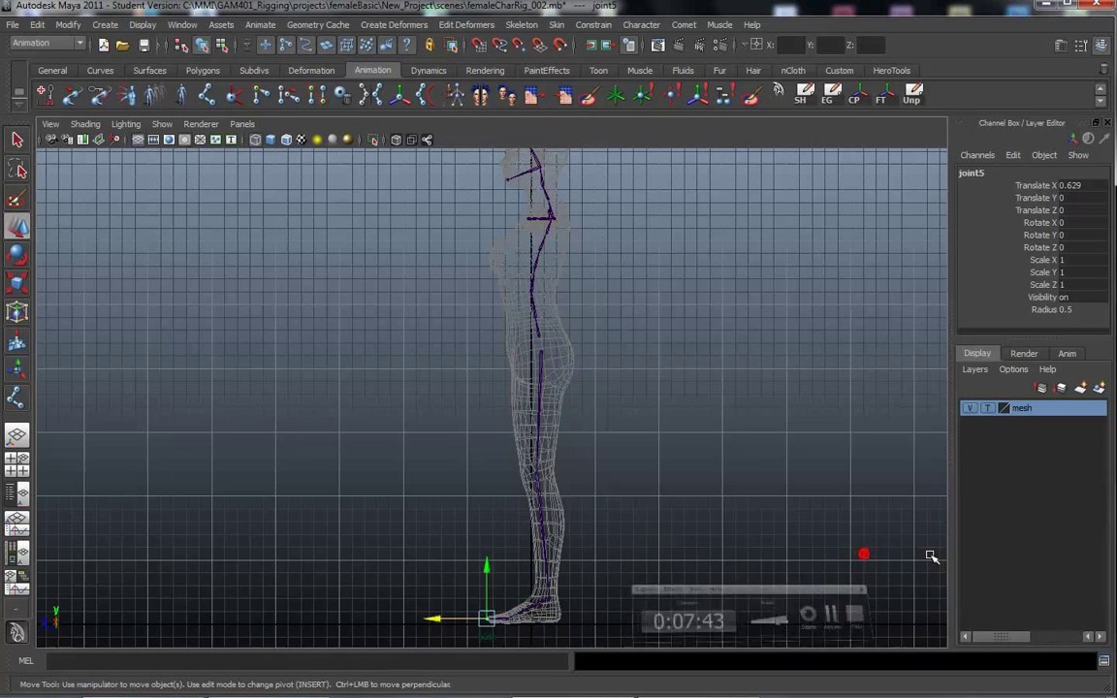
Step: Examine the toe, ball and ankle joints against the foot mesh in the side view
{"action": "middle_click_drag", "start_coordinate": [660, 465], "coordinate": [643, 394], "text": "alt"}
{"action": "right_click_drag", "start_coordinate": [612, 553], "coordinate": [689, 354], "text": "alt"}
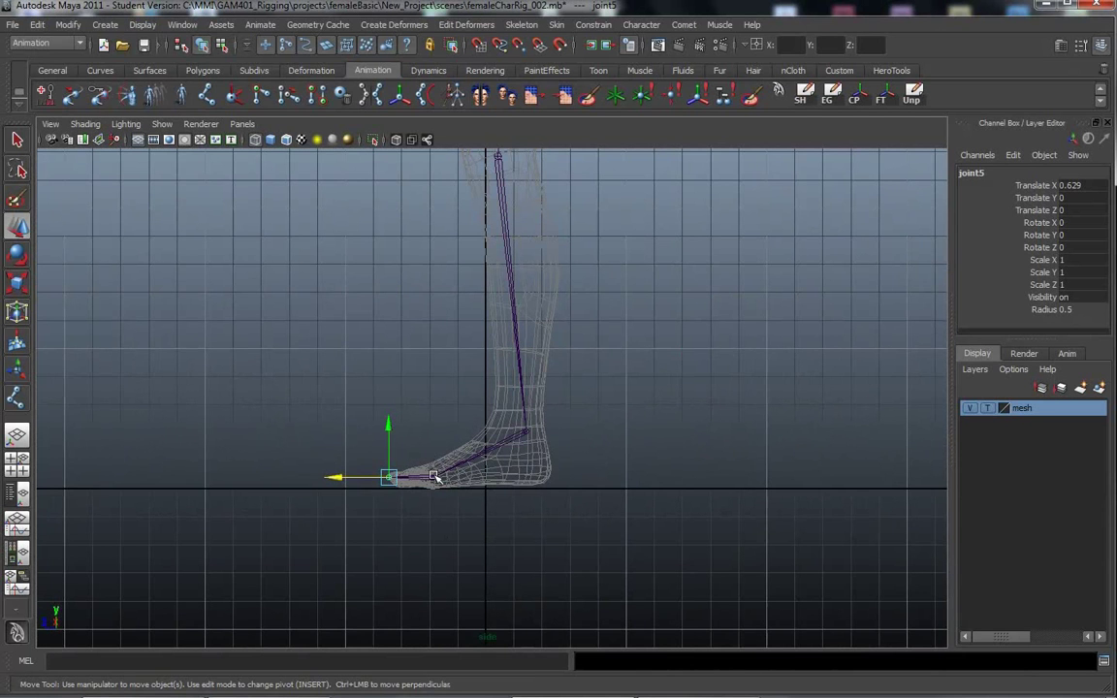
{"action": "middle_click_drag", "start_coordinate": [652, 382], "coordinate": [665, 449], "text": "alt"}
{"action": "right_click_drag", "start_coordinate": [665, 449], "coordinate": [594, 436], "text": "alt"}
{"action": "middle_click_drag", "start_coordinate": [575, 439], "coordinate": [577, 518], "text": "alt"}
{"action": "middle_click_drag", "start_coordinate": [591, 407], "coordinate": [612, 518], "text": "alt"}
{"action": "middle_click_drag", "start_coordinate": [659, 452], "coordinate": [661, 635], "text": "alt"}
Step: Examine the skeleton inside the body mesh in the perspective view
{"action": "left_click_drag", "start_coordinate": [570, 524], "coordinate": [629, 396], "text": "alt"}
{"action": "key", "text": "space"}
{"action": "key", "text": "space"}
{"action": "left_click_drag", "start_coordinate": [532, 302], "coordinate": [621, 284], "text": "alt"}
{"action": "right_click_drag", "start_coordinate": [496, 314], "coordinate": [703, 354], "text": "alt"}
{"action": "left_click_drag", "start_coordinate": [586, 347], "coordinate": [640, 410], "text": "alt"}
{"action": "middle_click_drag", "start_coordinate": [611, 455], "coordinate": [589, 427], "text": "alt"}
{"action": "middle_click_drag", "start_coordinate": [678, 449], "coordinate": [650, 469], "text": "alt"}
{"action": "right_click_drag", "start_coordinate": [650, 469], "coordinate": [766, 491], "text": "alt"}
{"action": "middle_click_drag", "start_coordinate": [622, 506], "coordinate": [627, 411], "text": "alt"}
{"action": "mouse_move", "coordinate": [797, 680]}
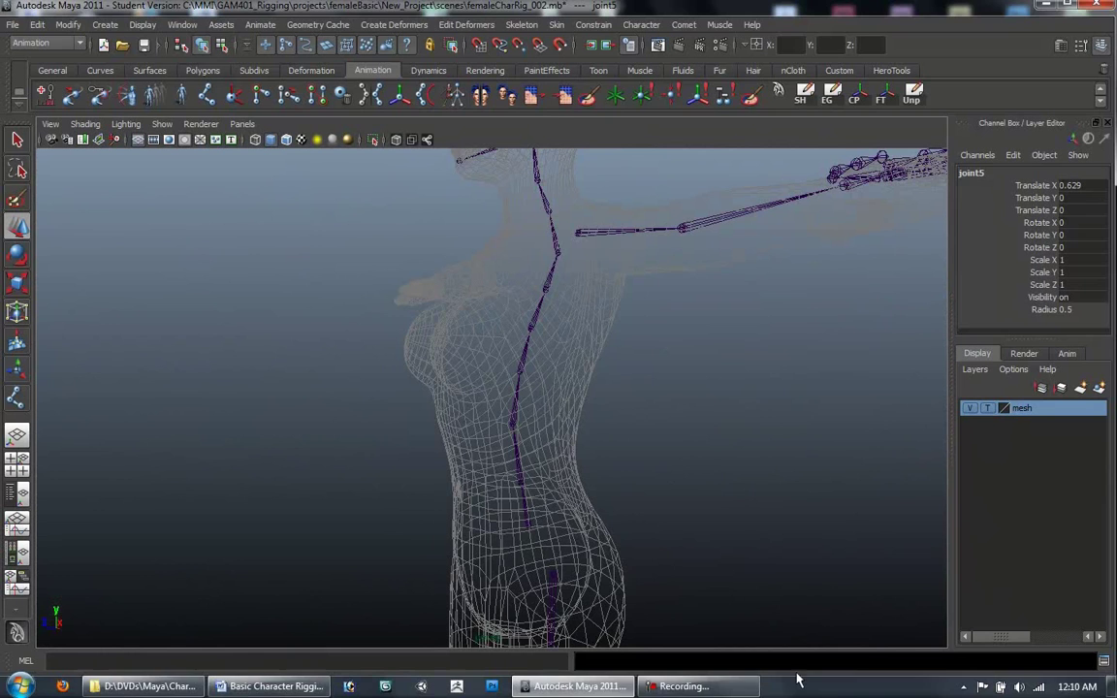
{"action": "left_click", "coordinate": [691, 686]}
{"action": "left_click", "coordinate": [965, 517]}
Step: Select the root joint of the spine chain, spine_A_jnt
{"action": "left_click_drag", "start_coordinate": [673, 479], "coordinate": [622, 472], "text": "alt"}
{"action": "left_click", "coordinate": [543, 528]}
{"action": "left_click_drag", "start_coordinate": [543, 529], "coordinate": [636, 422], "text": "alt"}
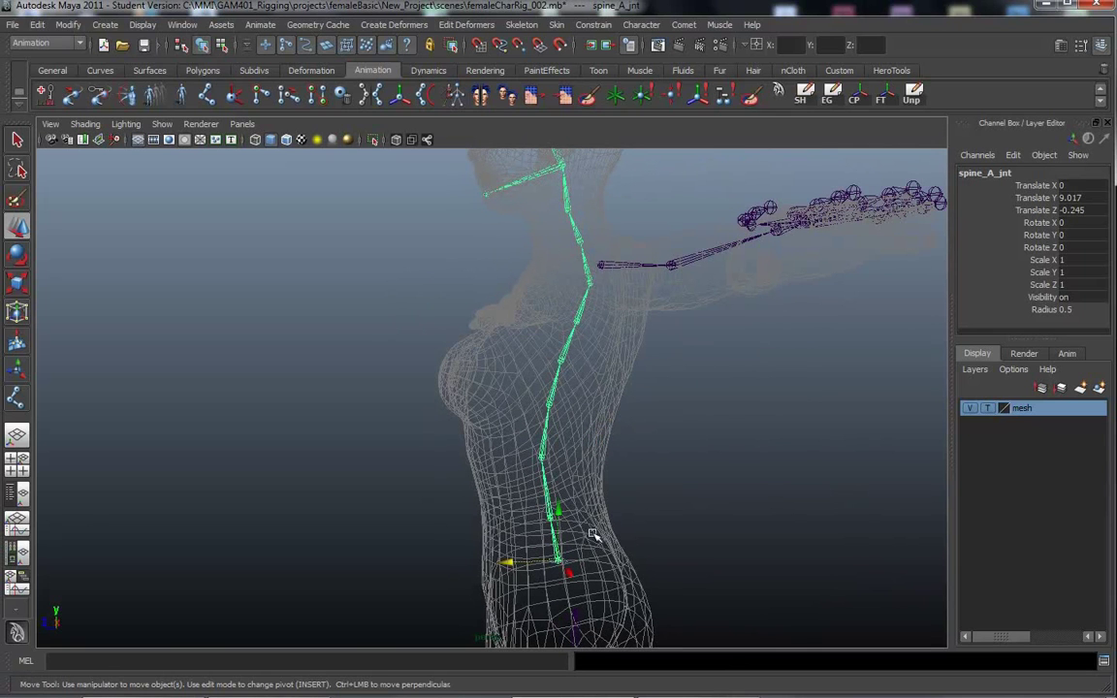
Step: Examine the curve of the spine joint chain from several angles around the torso
{"action": "left_click_drag", "start_coordinate": [405, 462], "coordinate": [424, 427], "text": "alt"}
{"action": "left_click_drag", "start_coordinate": [606, 397], "coordinate": [529, 381], "text": "alt"}
{"action": "middle_click_drag", "start_coordinate": [529, 381], "coordinate": [500, 373], "text": "alt"}
{"action": "mouse_move", "coordinate": [500, 373]}
{"action": "left_mouse_down", "text": "alt"}
{"action": "mouse_move", "coordinate": [444, 366]}
{"action": "mouse_move", "coordinate": [478, 372]}
{"action": "left_mouse_up", "text": "alt"}
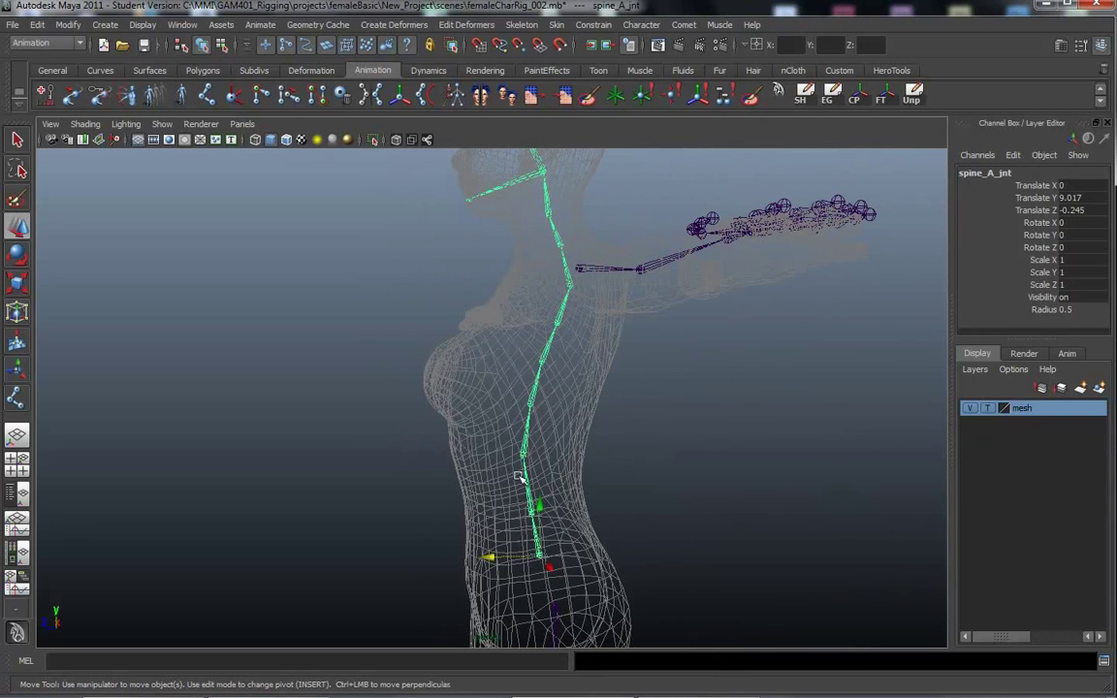
{"action": "left_click_drag", "start_coordinate": [351, 359], "coordinate": [406, 352], "text": "alt"}
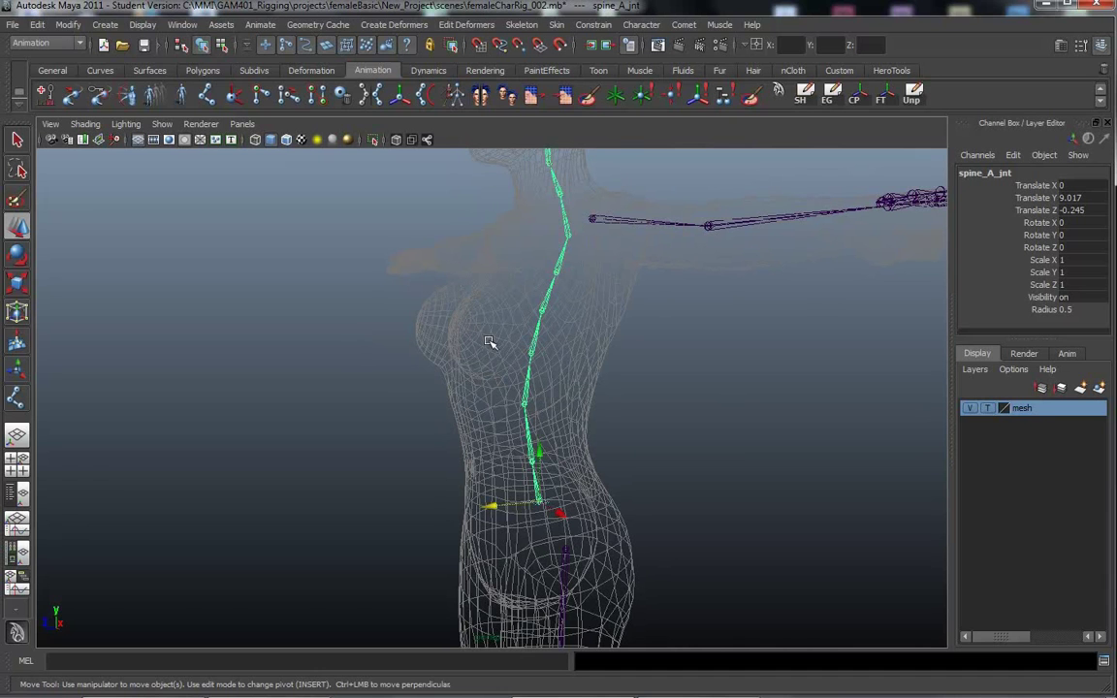
{"action": "left_click_drag", "start_coordinate": [455, 283], "coordinate": [578, 290], "text": "alt"}
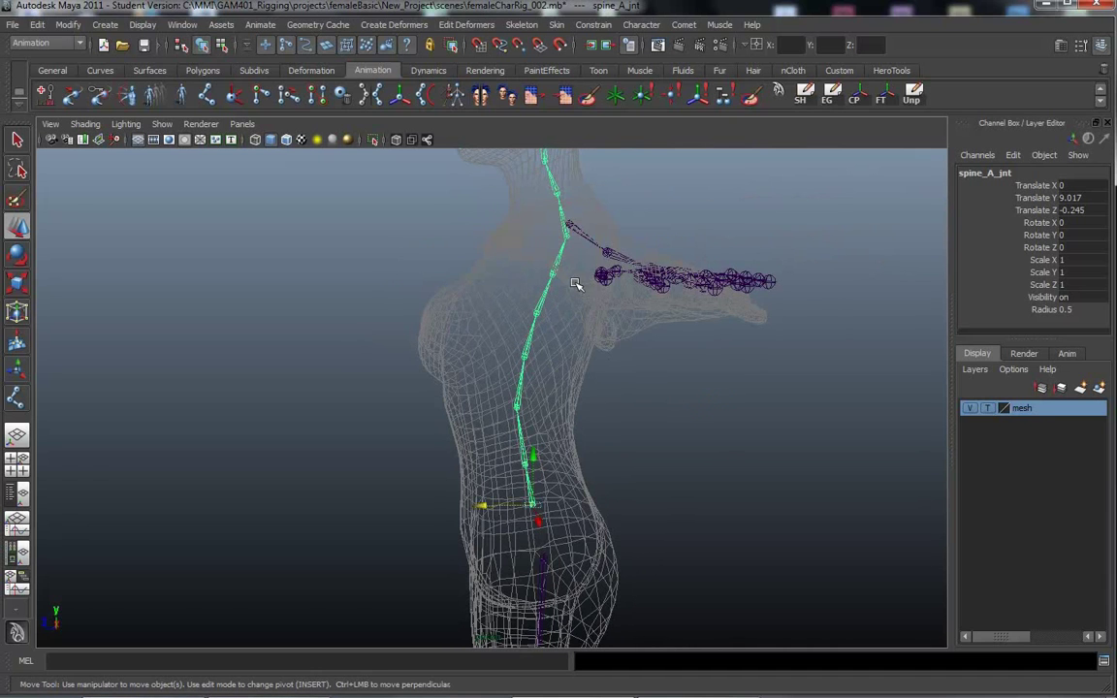
{"action": "left_click_drag", "start_coordinate": [565, 249], "coordinate": [629, 239], "text": "alt"}
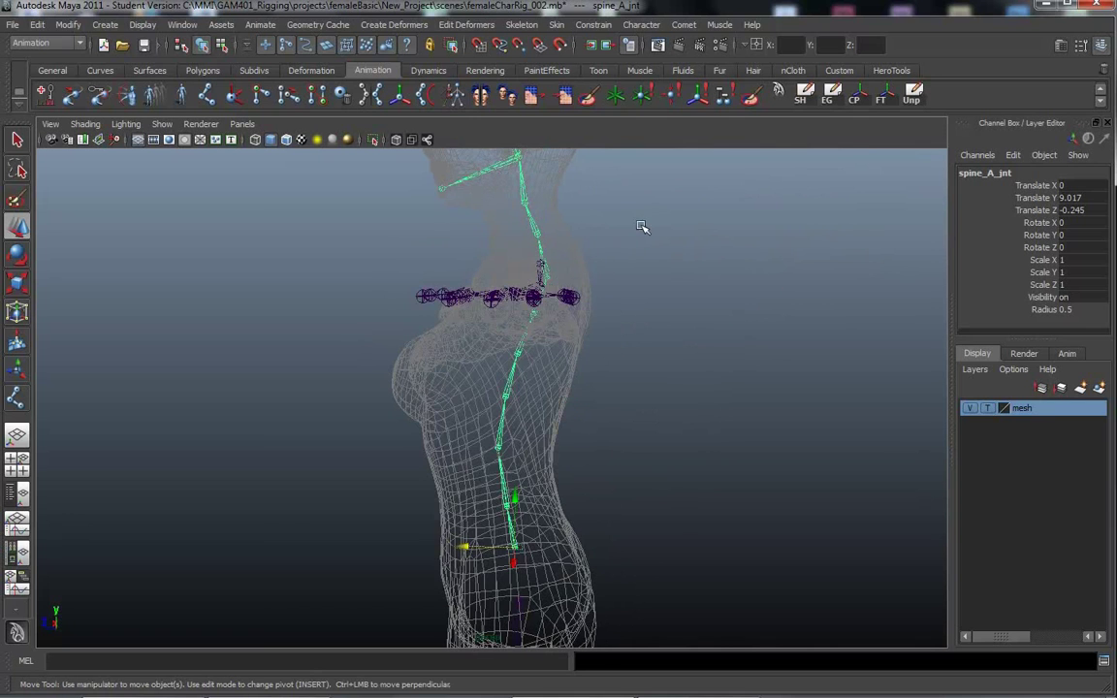
{"action": "middle_click_drag", "start_coordinate": [659, 309], "coordinate": [655, 362], "text": "alt"}
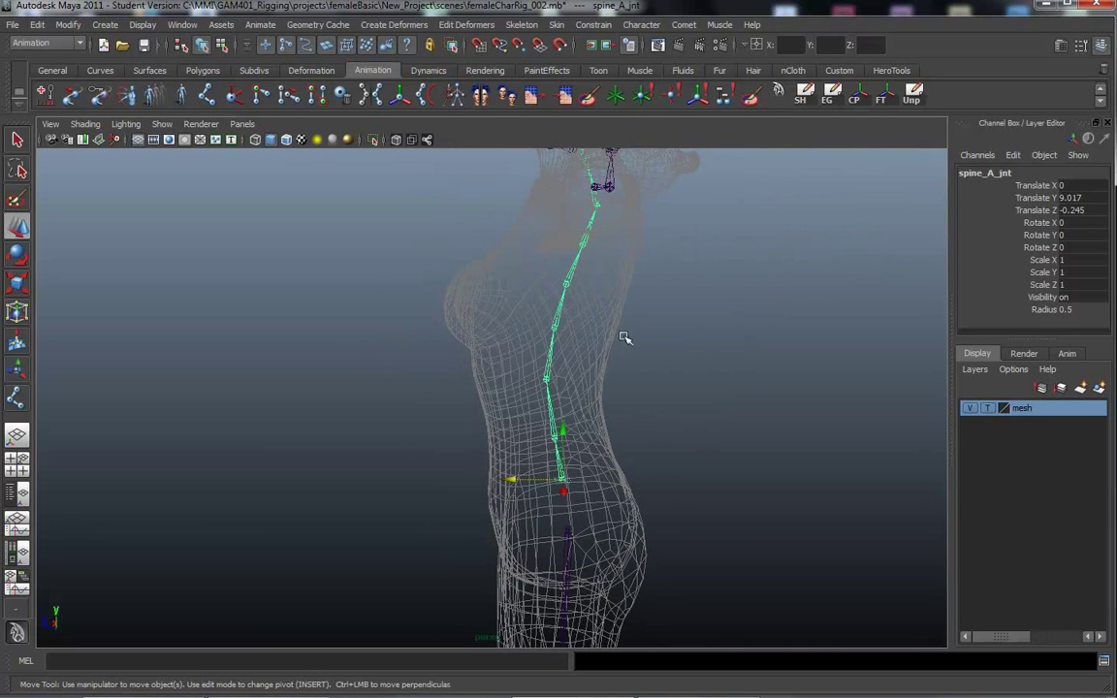
{"action": "left_click_drag", "start_coordinate": [674, 420], "coordinate": [645, 437], "text": "alt"}
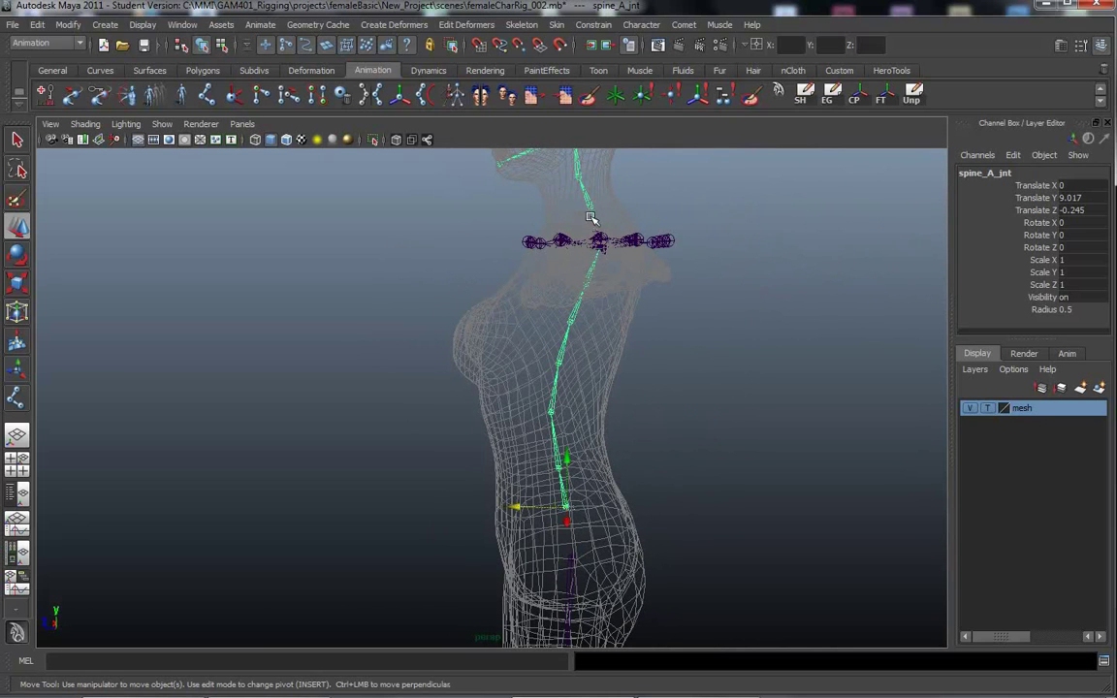
{"action": "left_click_drag", "start_coordinate": [573, 248], "coordinate": [608, 372], "text": "alt"}
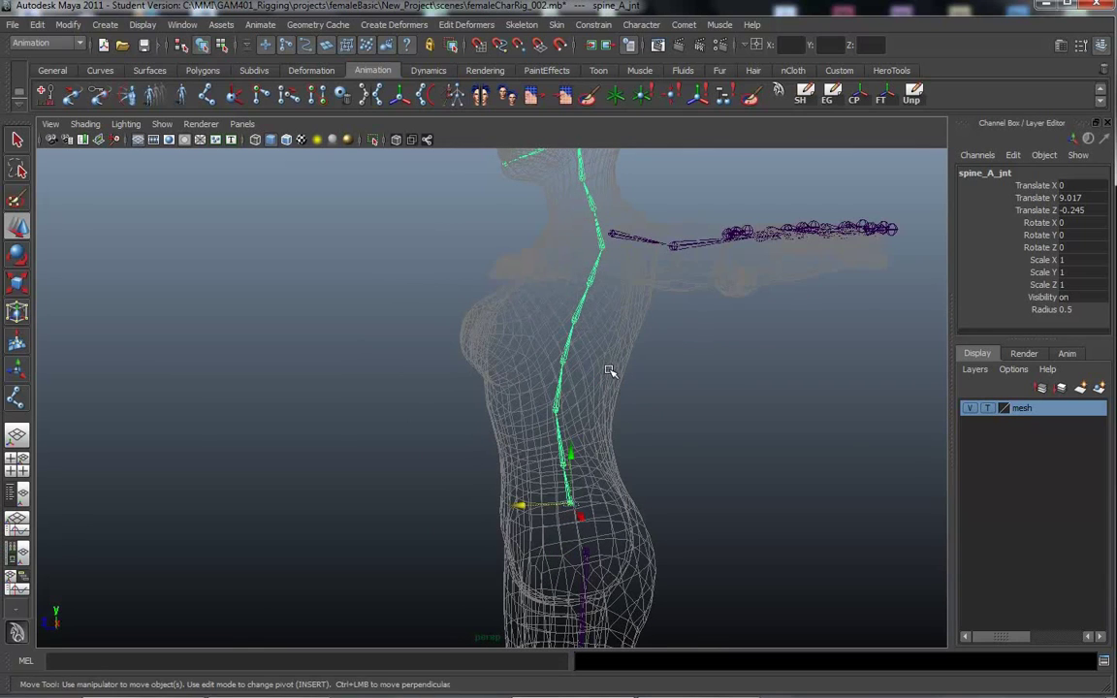
Step: Open the cometJointOrient tool and place its window clear of the spine joints
{"action": "left_click", "coordinate": [684, 25]}
{"action": "mouse_move", "coordinate": [722, 125]}
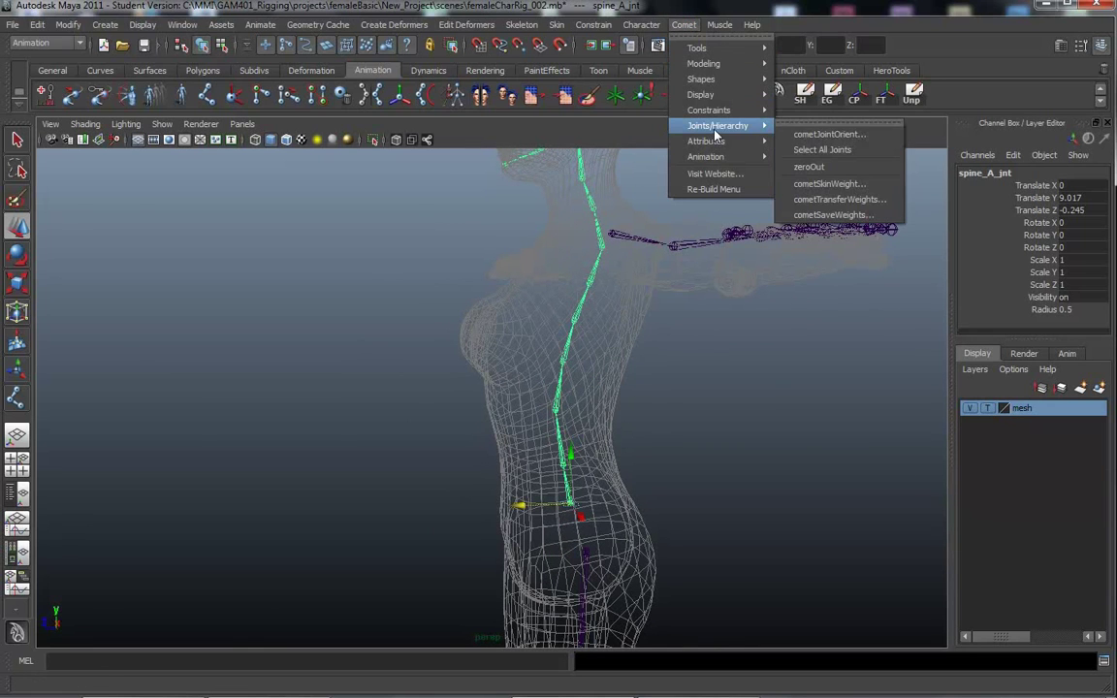
{"action": "left_click", "coordinate": [858, 137]}
{"action": "left_click_drag", "start_coordinate": [801, 275], "coordinate": [786, 296]}
Step: Select the entire spine and head joint hierarchy, display its local axes and inspect their orientation from several angles
{"action": "left_click_drag", "start_coordinate": [590, 386], "coordinate": [659, 249], "text": "alt"}
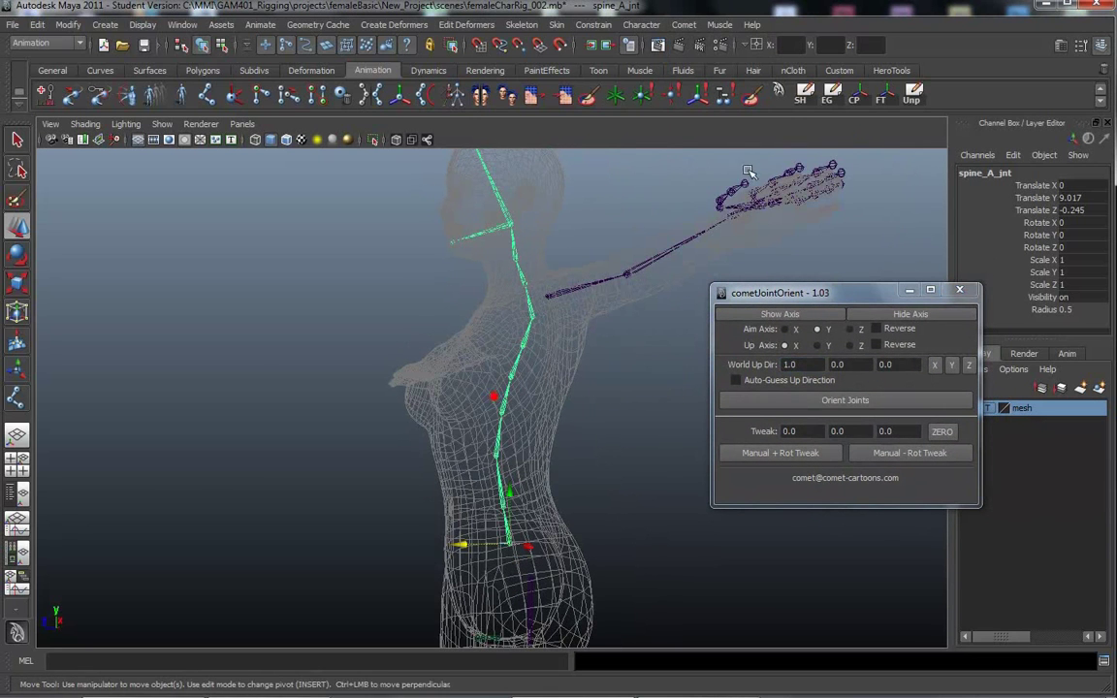
{"action": "left_click", "coordinate": [724, 94]}
{"action": "left_click", "coordinate": [805, 314]}
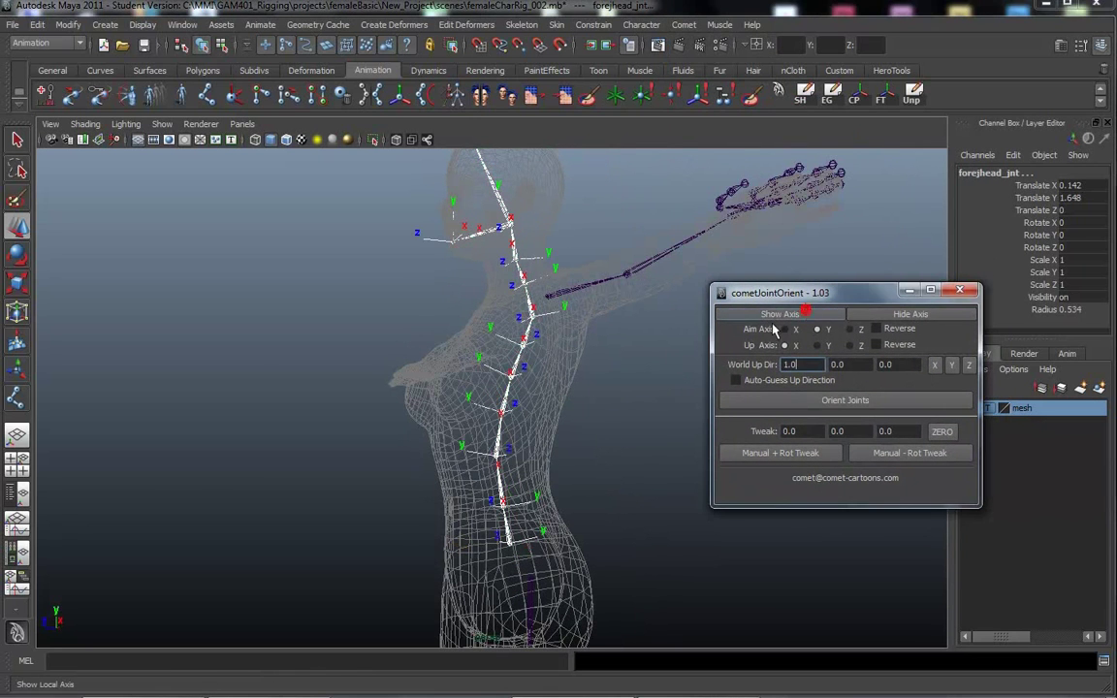
{"action": "left_click_drag", "start_coordinate": [596, 424], "coordinate": [545, 460], "text": "alt"}
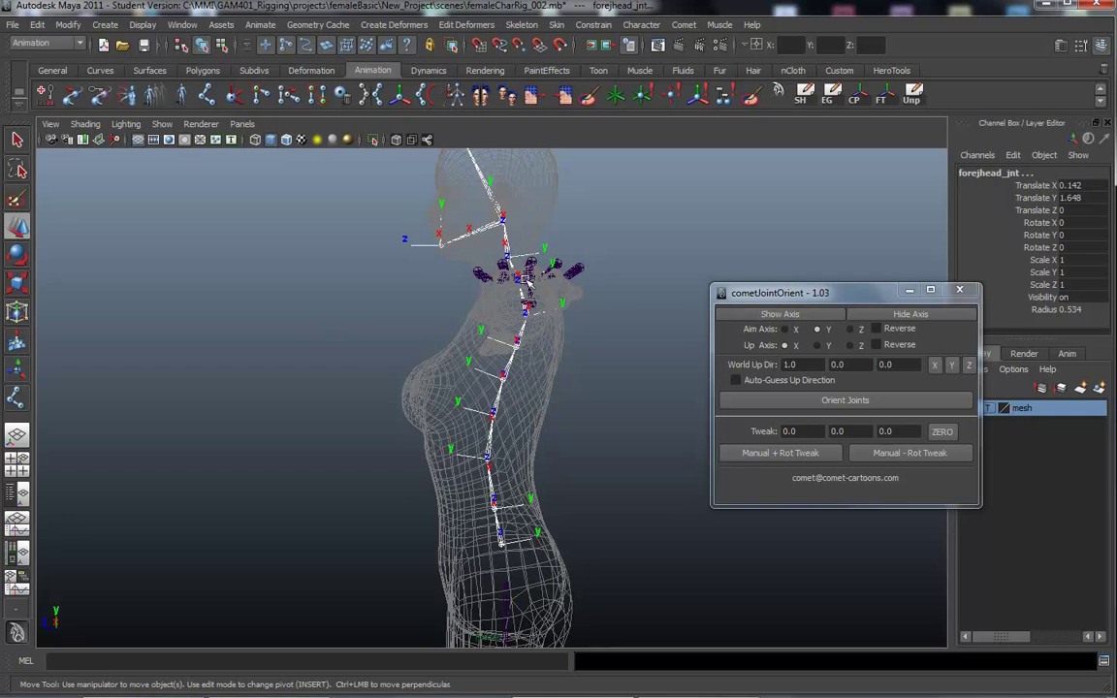
{"action": "left_click_drag", "start_coordinate": [612, 241], "coordinate": [431, 357], "text": "alt"}
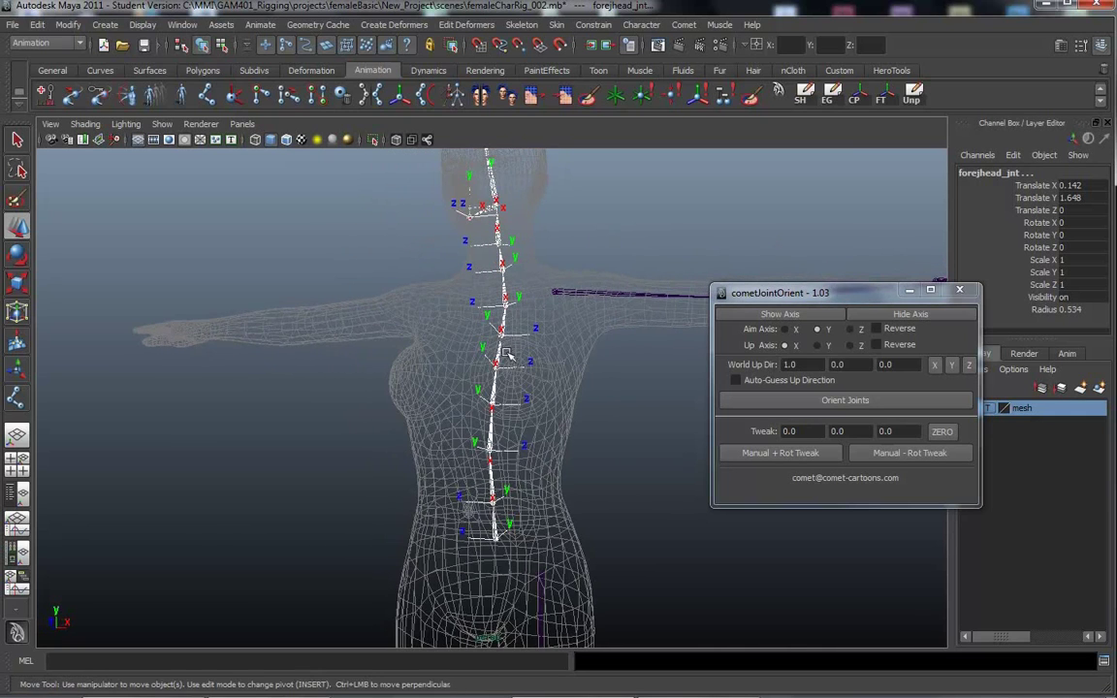
{"action": "left_click_drag", "start_coordinate": [606, 466], "coordinate": [548, 464], "text": "alt"}
{"action": "middle_click_drag", "start_coordinate": [548, 464], "coordinate": [580, 415], "text": "alt"}
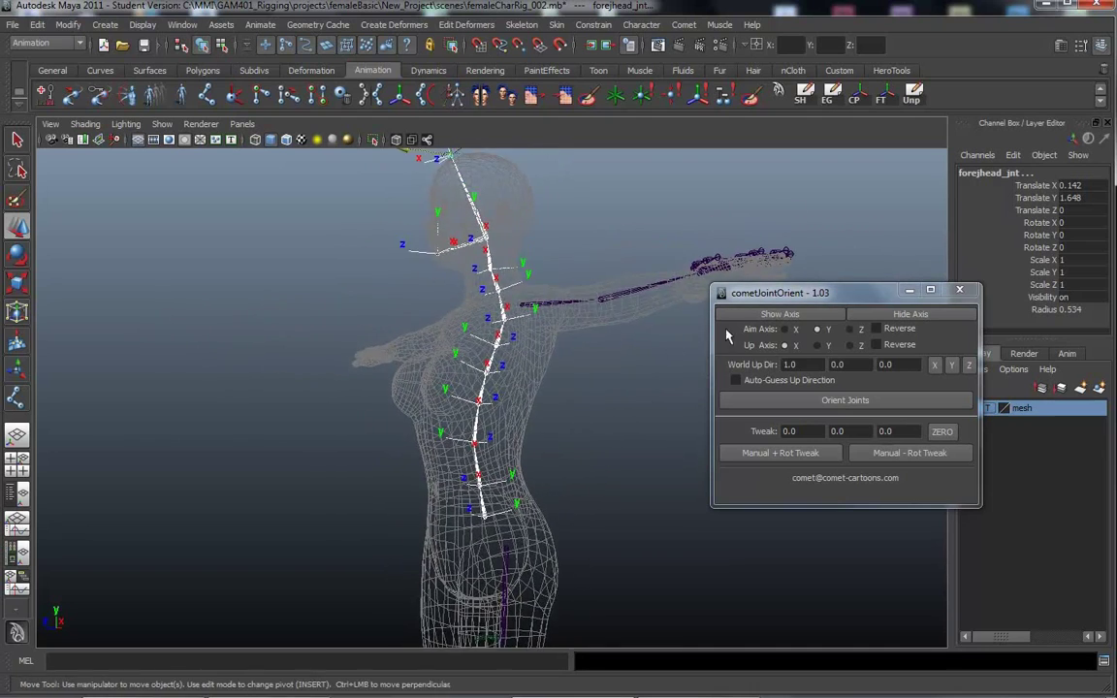
Step: Orient the selected spine and head joints with aim axis X, up axis Y and world up direction 0, 1, 0
{"action": "left_click", "coordinate": [785, 330]}
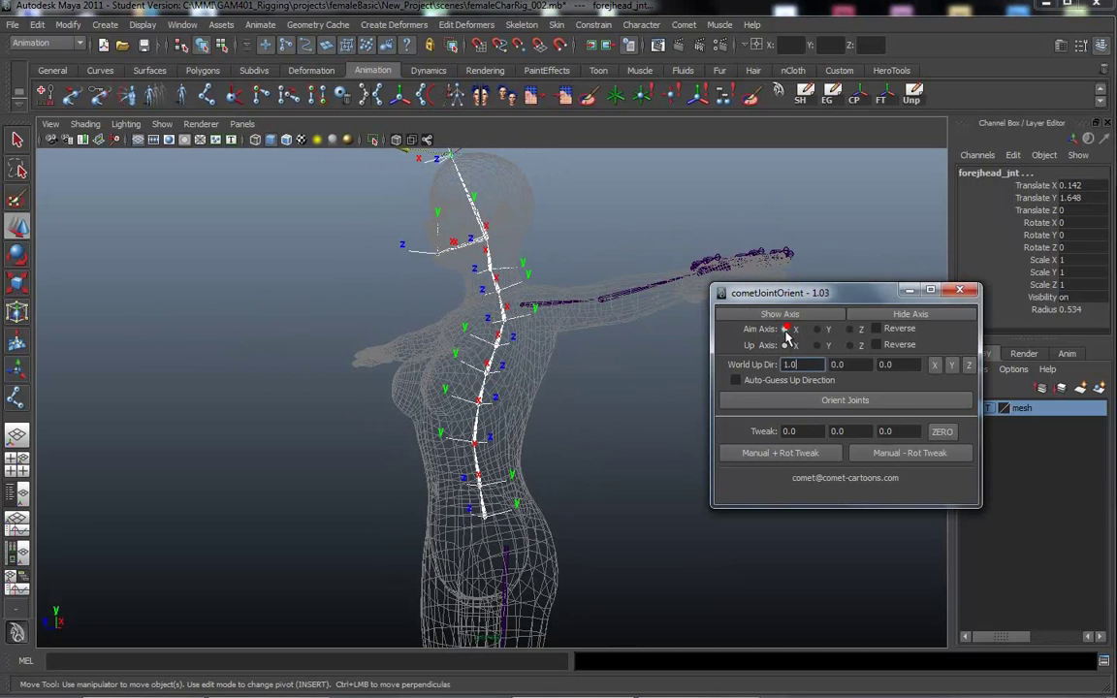
{"action": "left_click", "coordinate": [817, 345]}
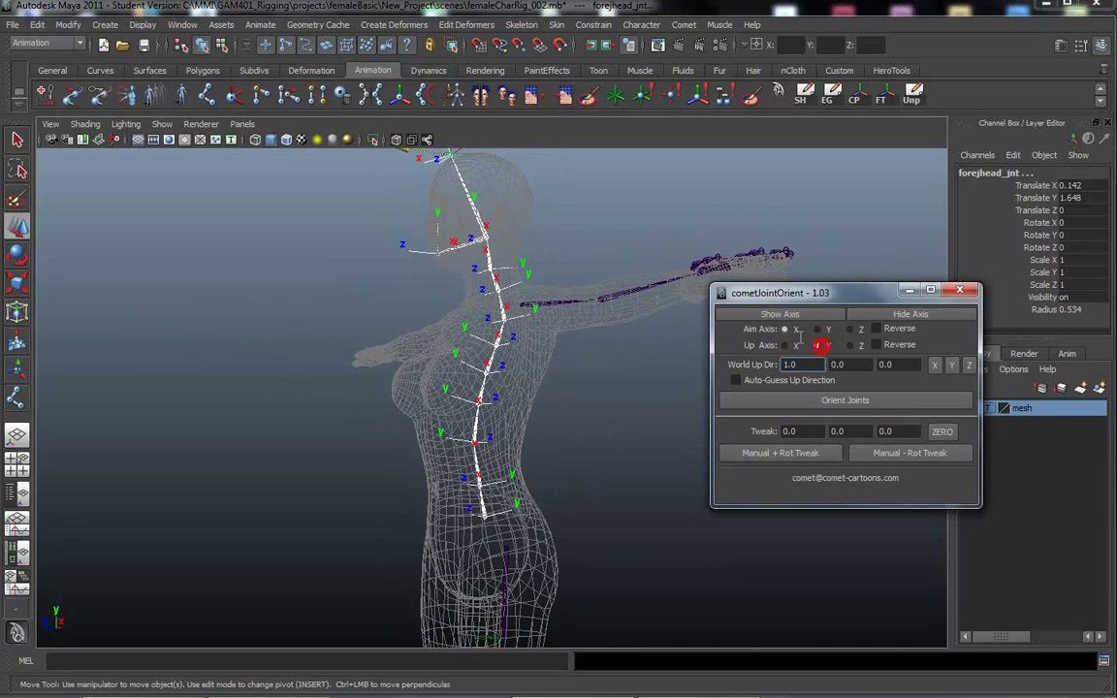
{"action": "left_click", "coordinate": [953, 366]}
{"action": "left_click_drag", "start_coordinate": [673, 450], "coordinate": [630, 387], "text": "alt"}
{"action": "left_click_drag", "start_coordinate": [720, 410], "coordinate": [676, 404], "text": "alt"}
{"action": "left_click_drag", "start_coordinate": [700, 444], "coordinate": [452, 354], "text": "alt"}
{"action": "left_click", "coordinate": [776, 401]}
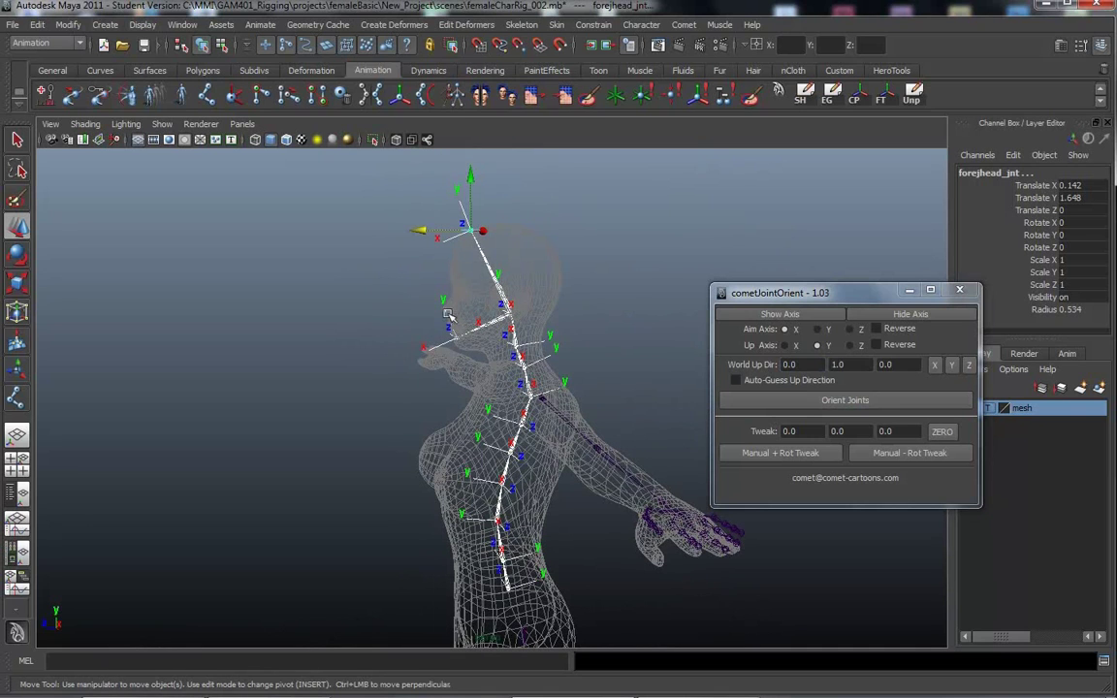
{"action": "left_click_drag", "start_coordinate": [449, 480], "coordinate": [615, 426], "text": "alt"}
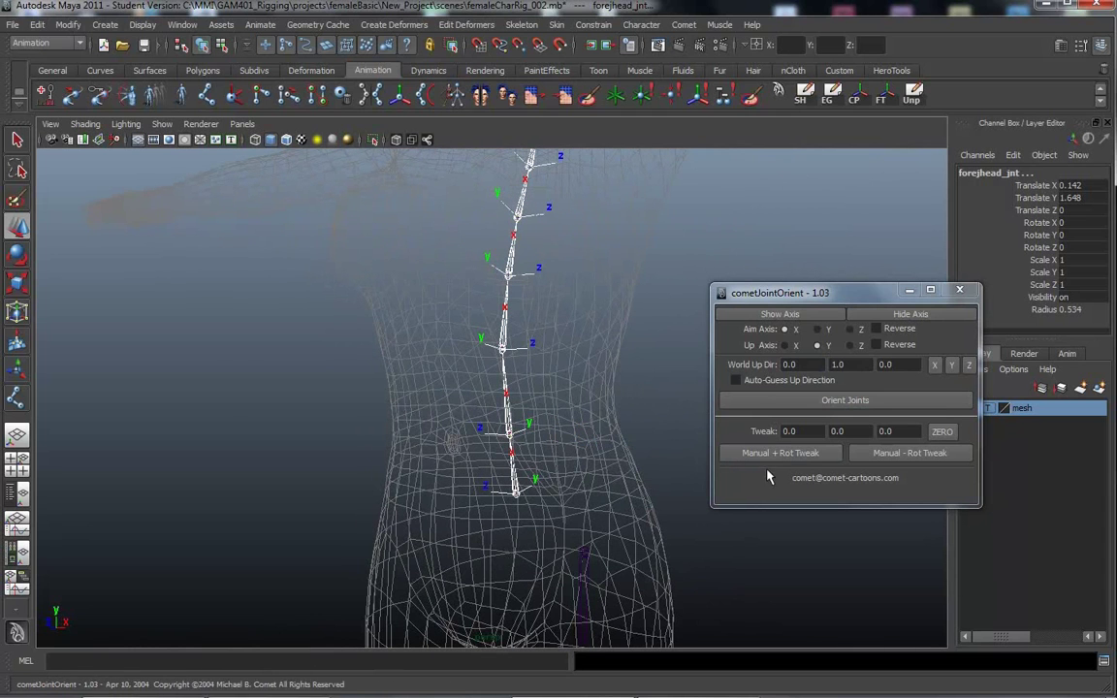
{"action": "left_click", "coordinate": [781, 454]}
{"action": "left_click", "coordinate": [860, 456]}
{"action": "left_click", "coordinate": [785, 456]}
Step: Select spine_C_jnt and rotate its local axes with positive X tweaks of 15 until they match the joints below
{"action": "left_click_drag", "start_coordinate": [503, 441], "coordinate": [461, 448], "text": "alt"}
{"action": "left_click_drag", "start_coordinate": [460, 393], "coordinate": [526, 439]}
{"action": "right_click_drag", "start_coordinate": [553, 444], "coordinate": [620, 456], "text": "alt"}
{"action": "middle_click_drag", "start_coordinate": [493, 451], "coordinate": [459, 386], "text": "alt"}
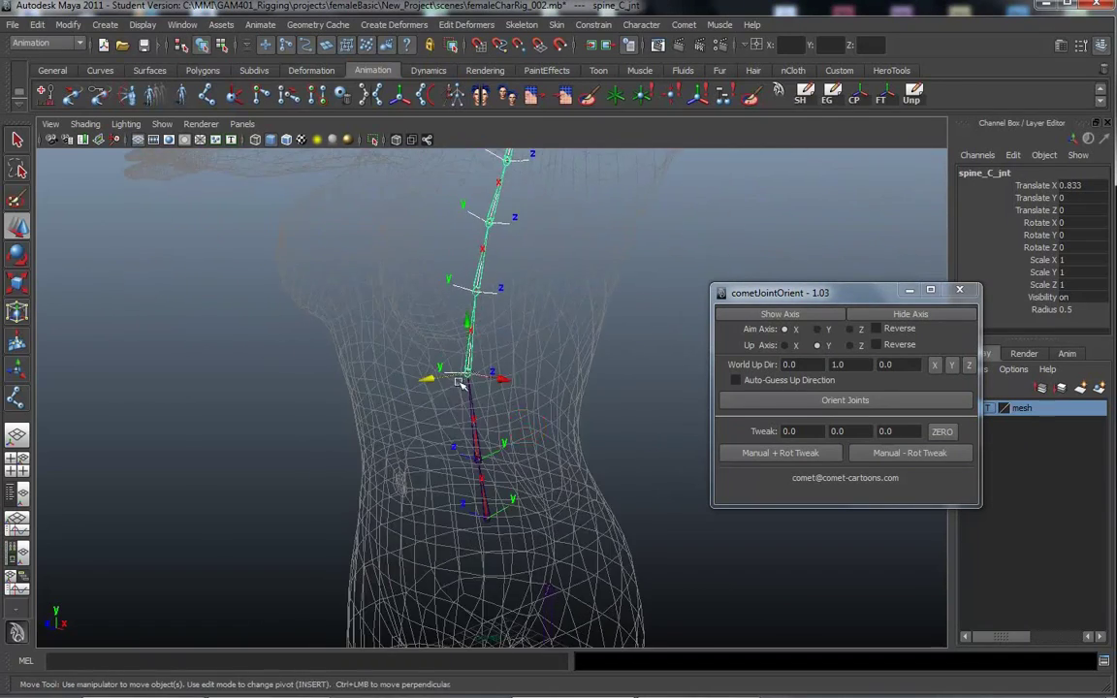
{"action": "left_click", "coordinate": [813, 432]}
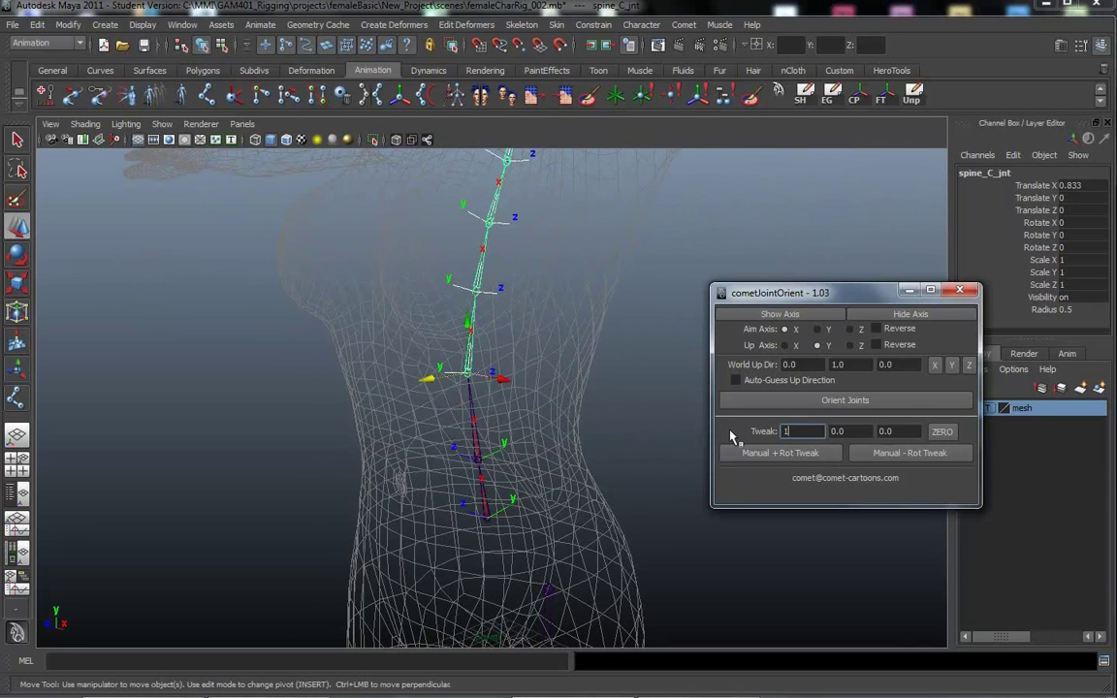
{"action": "left_click", "coordinate": [790, 458]}
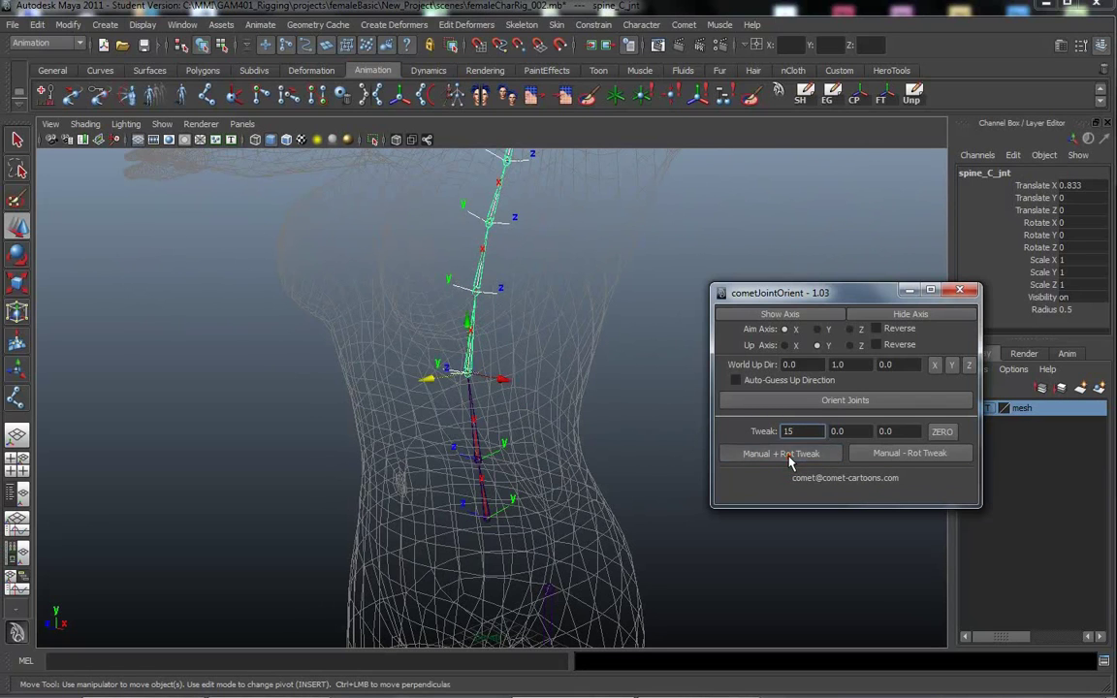
{"action": "left_click_drag", "start_coordinate": [658, 460], "coordinate": [625, 421], "text": "alt"}
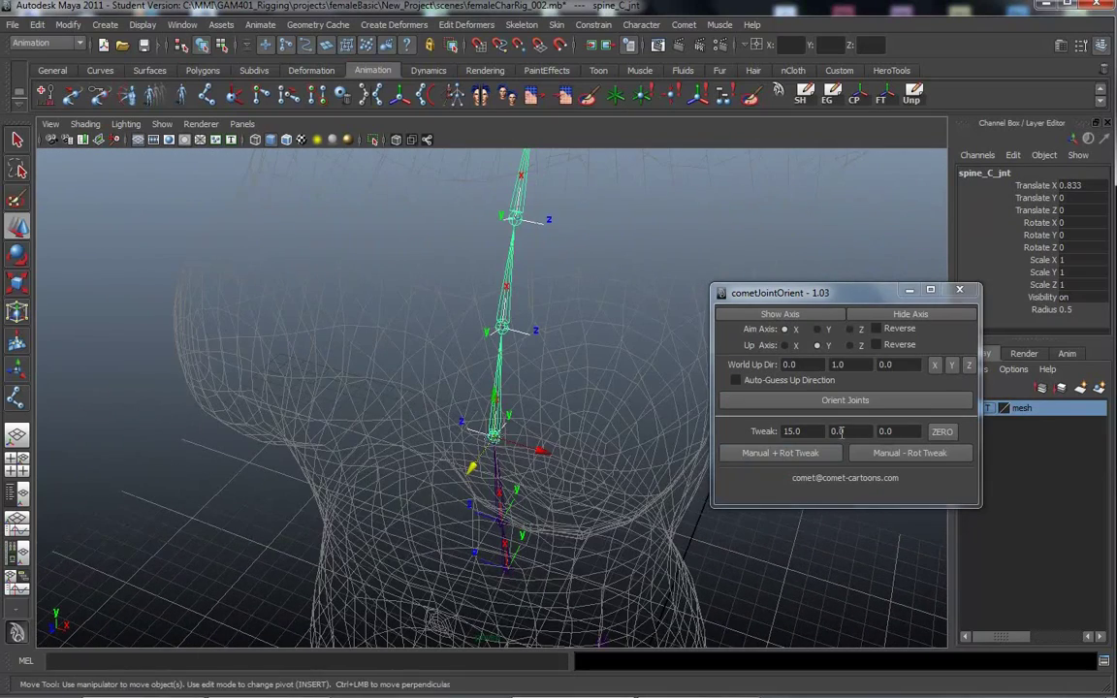
Step: Set the X tweak to 30 and rotate spine_D_jnt's local axes positively to align with spine_C_jnt
{"action": "left_click_drag", "start_coordinate": [811, 433], "coordinate": [781, 434]}
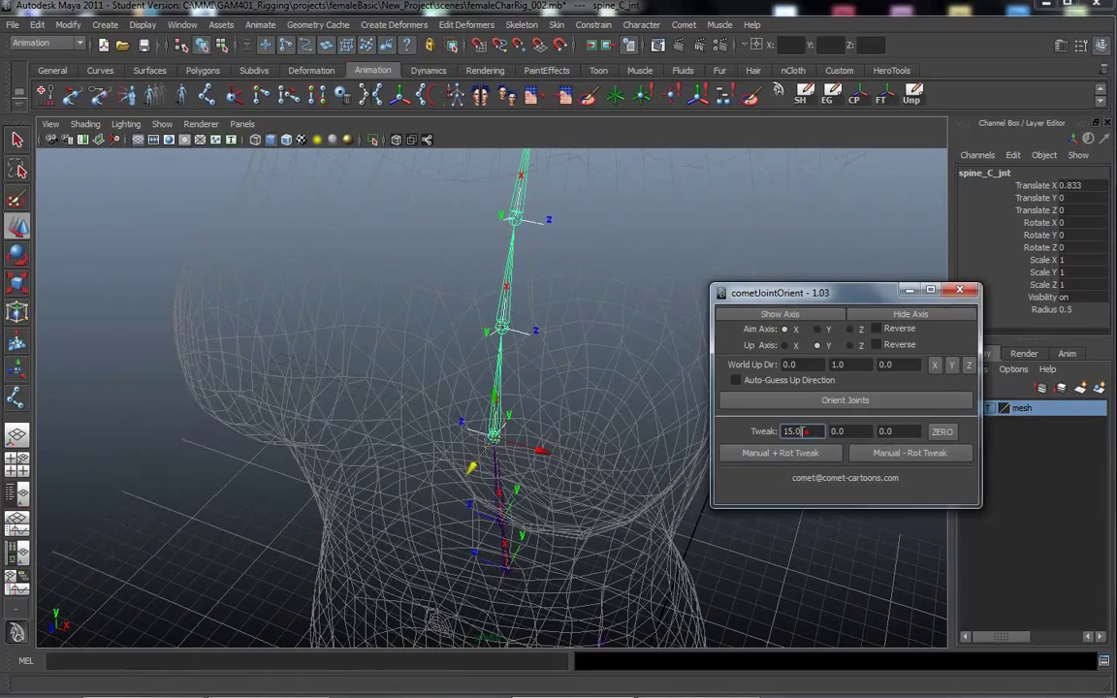
{"action": "type", "text": "30"}
{"action": "left_click_drag", "start_coordinate": [469, 296], "coordinate": [578, 412]}
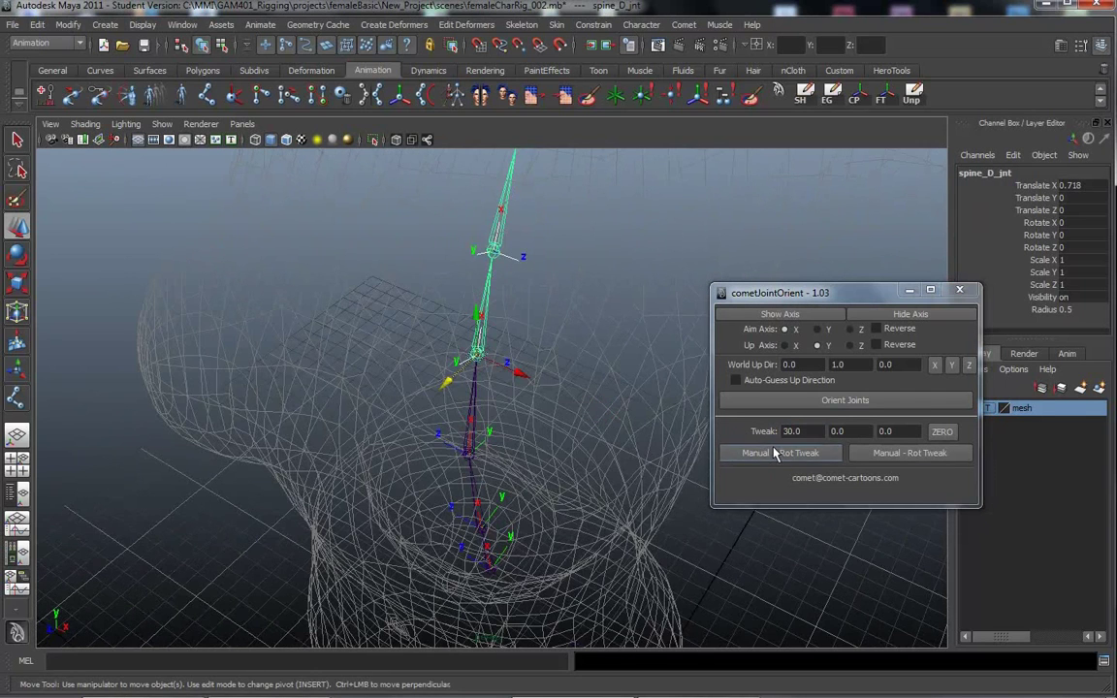
{"action": "left_click", "coordinate": [774, 452]}
{"action": "left_click", "coordinate": [774, 452]}
{"action": "left_click", "coordinate": [774, 452]}
{"action": "left_click", "coordinate": [773, 452]}
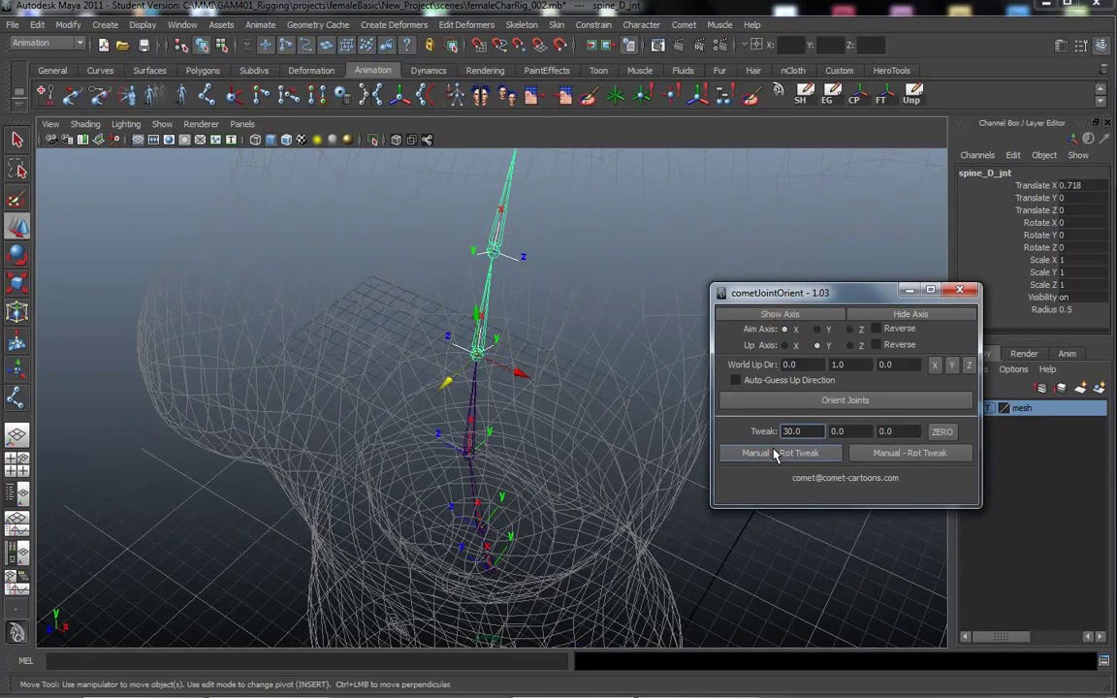
Step: Select spine_E_jnt and rotate its local axes with repeated positive X tweaks of 30 to match spine_D_jnt
{"action": "left_click_drag", "start_coordinate": [590, 452], "coordinate": [441, 311], "text": "alt"}
{"action": "key", "text": "Down"}
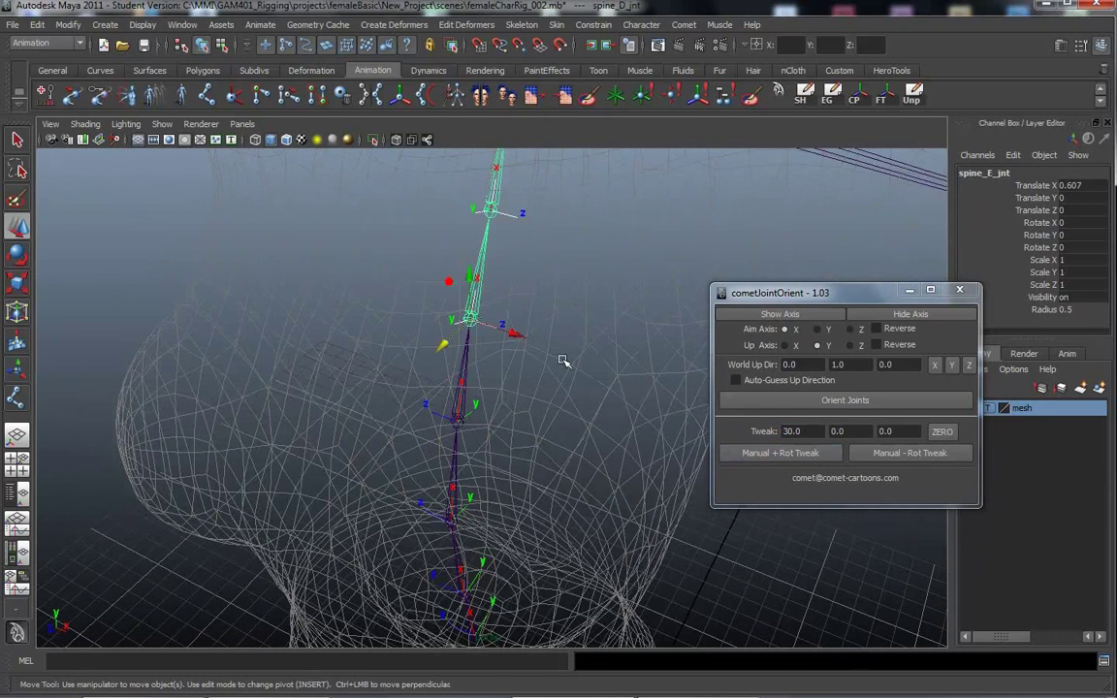
{"action": "left_click", "coordinate": [793, 458]}
{"action": "left_click", "coordinate": [793, 458]}
{"action": "left_click", "coordinate": [793, 460]}
{"action": "left_click", "coordinate": [793, 460]}
{"action": "left_click", "coordinate": [793, 457]}
Step: Select spine_F_jnt and rotate its local axes with positive X tweaks of 30 to match the lower spine joints
{"action": "left_click_drag", "start_coordinate": [596, 352], "coordinate": [529, 424], "text": "alt"}
{"action": "key", "text": "Down"}
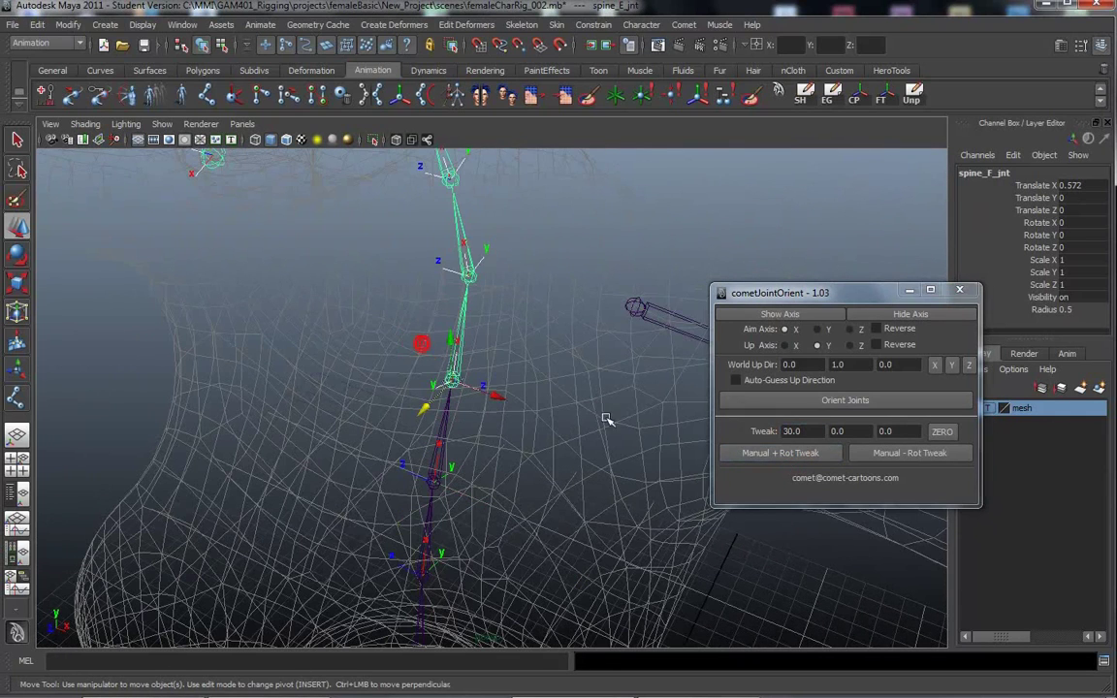
{"action": "left_click", "coordinate": [773, 452]}
{"action": "left_click", "coordinate": [773, 454]}
{"action": "left_click_drag", "start_coordinate": [691, 481], "coordinate": [596, 428], "text": "alt"}
{"action": "left_click_drag", "start_coordinate": [564, 495], "coordinate": [536, 460], "text": "alt"}
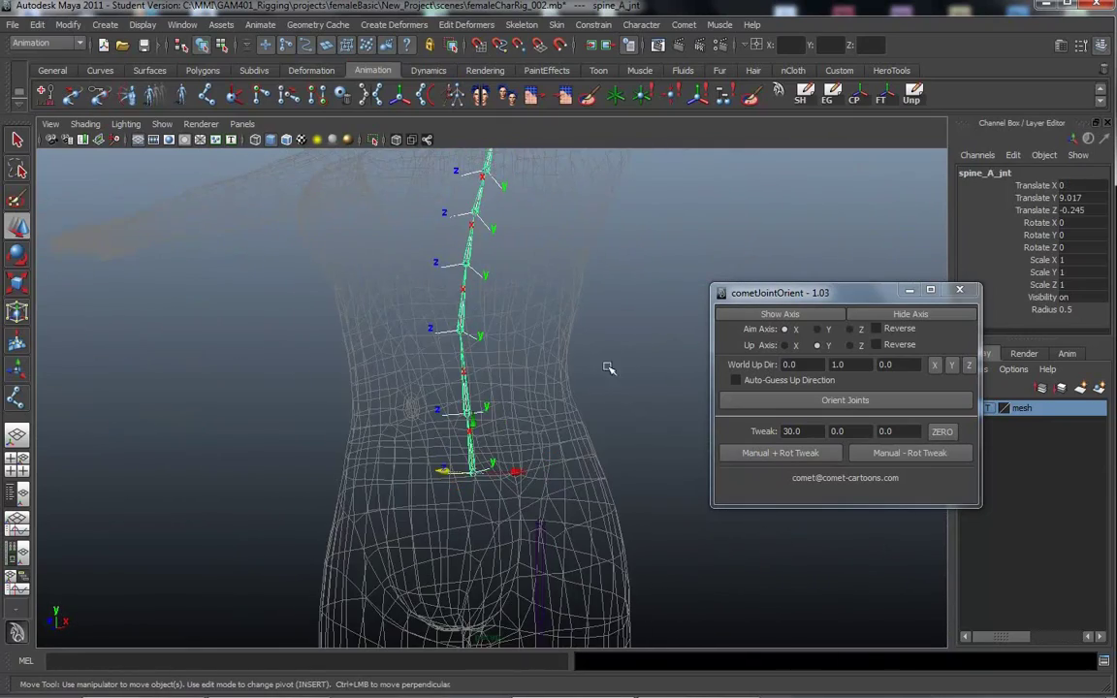
Step: Move the cometJointOrient window off the Layer Editor, select spine_B_jnt and check its Rotate X, Y and Z channels
{"action": "middle_click_drag", "start_coordinate": [631, 387], "coordinate": [622, 411], "text": "alt"}
{"action": "left_click_drag", "start_coordinate": [881, 294], "coordinate": [809, 240]}
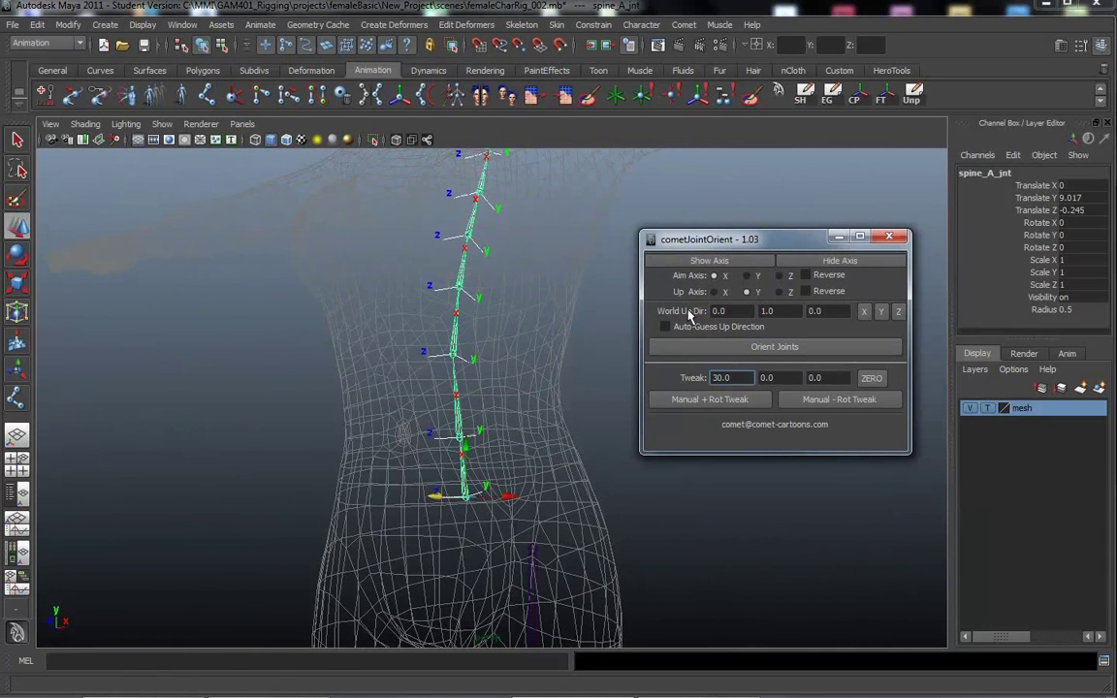
{"action": "mouse_move", "coordinate": [568, 579]}
{"action": "middle_mouse_down", "text": "alt"}
{"action": "mouse_move", "coordinate": [511, 578]}
{"action": "mouse_move", "coordinate": [572, 527]}
{"action": "mouse_move", "coordinate": [574, 557]}
{"action": "middle_mouse_up", "text": "alt"}
{"action": "key", "text": "Down"}
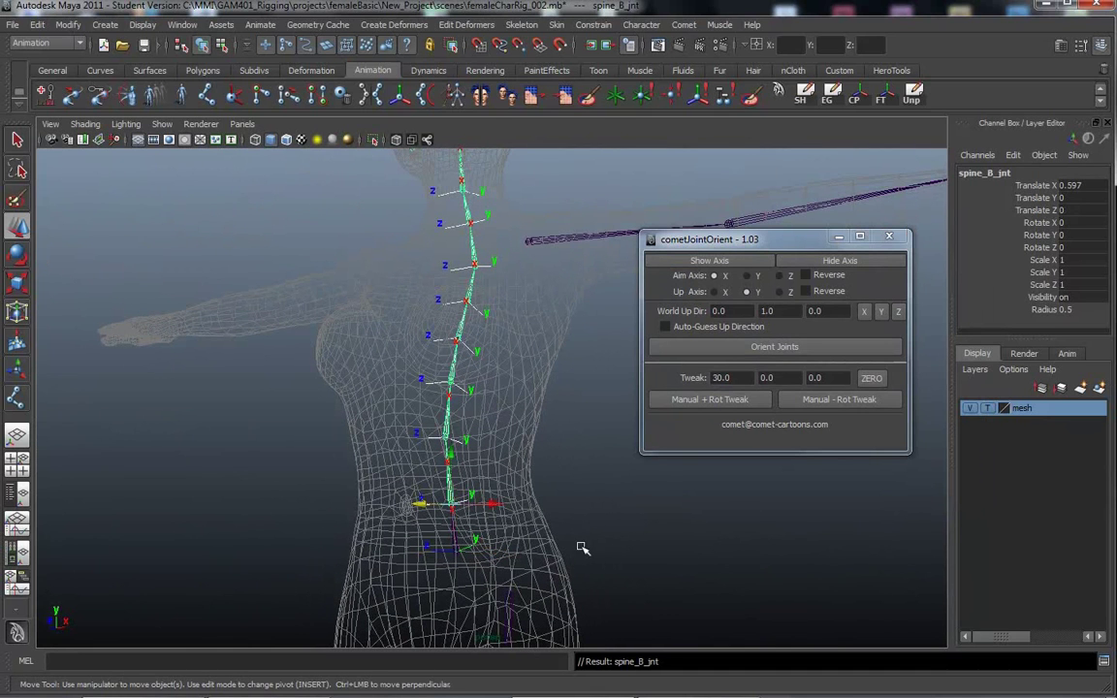
{"action": "key", "text": "r"}
{"action": "right_click", "coordinate": [1037, 253]}
{"action": "left_click_drag", "start_coordinate": [1037, 223], "coordinate": [1033, 250]}
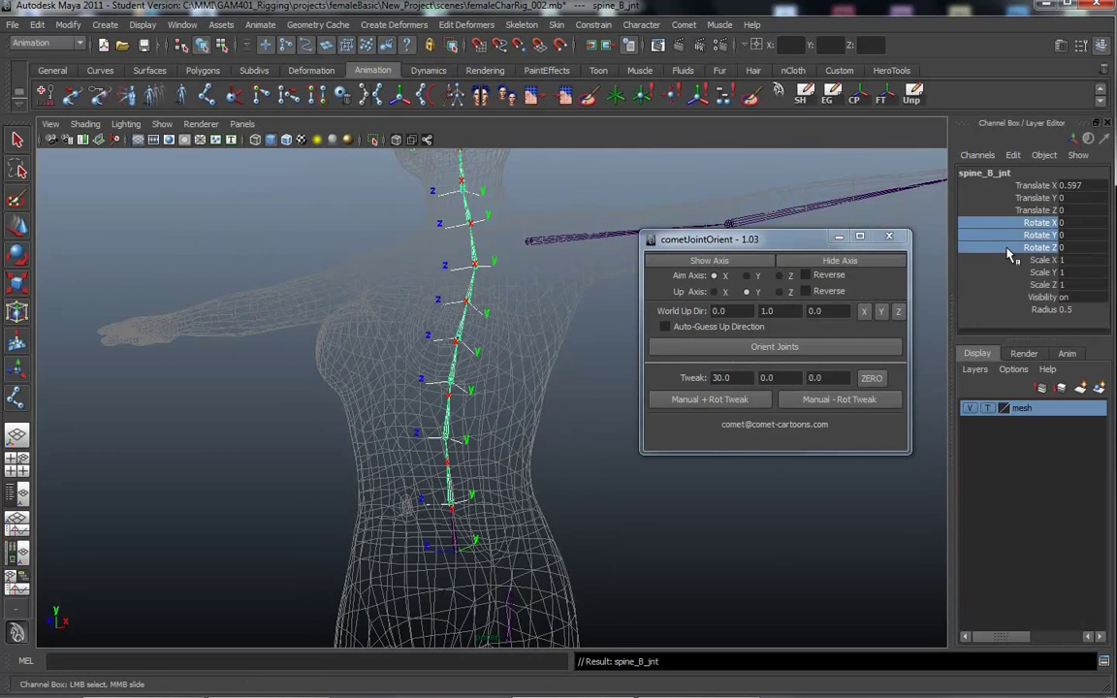
{"action": "key", "text": "ctrl+a"}
{"action": "left_click", "coordinate": [730, 546]}
{"action": "key", "text": "ctrl+a"}
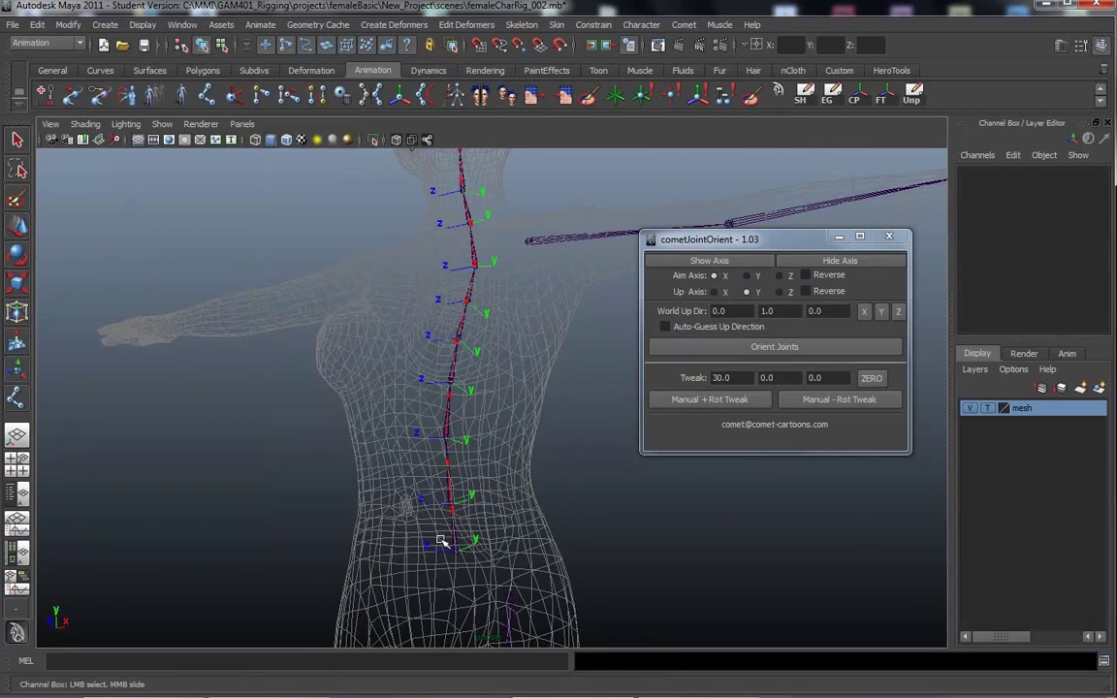
Step: Step through the joints from the spine root up to jaw_jnt, checking the rotation values of each
{"action": "left_click", "coordinate": [455, 543]}
{"action": "key", "text": "Down"}
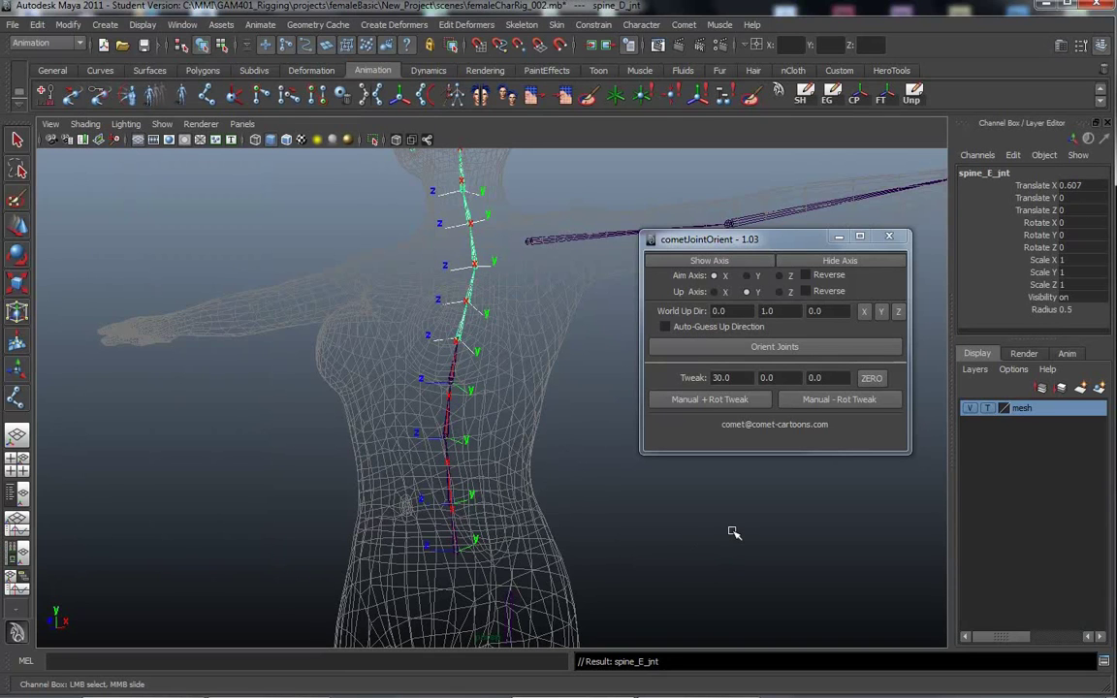
{"action": "key", "text": "Down"}
{"action": "left_click_drag", "start_coordinate": [548, 483], "coordinate": [528, 539], "text": "alt"}
{"action": "key", "text": "Down"}
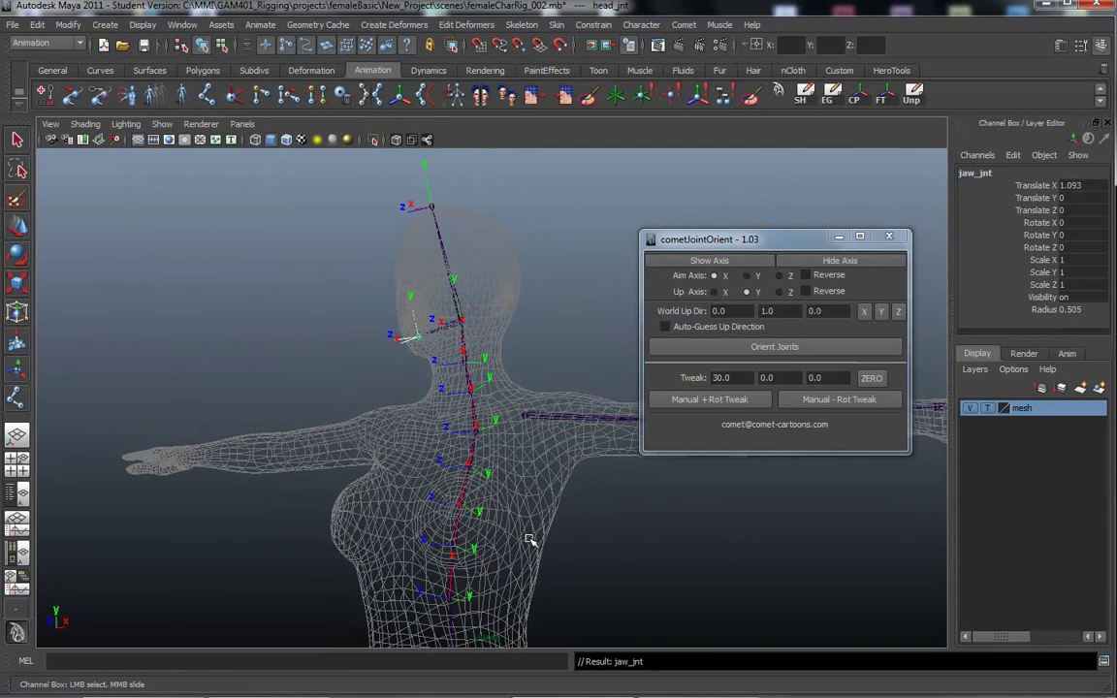
{"action": "left_click_drag", "start_coordinate": [602, 524], "coordinate": [571, 475], "text": "alt"}
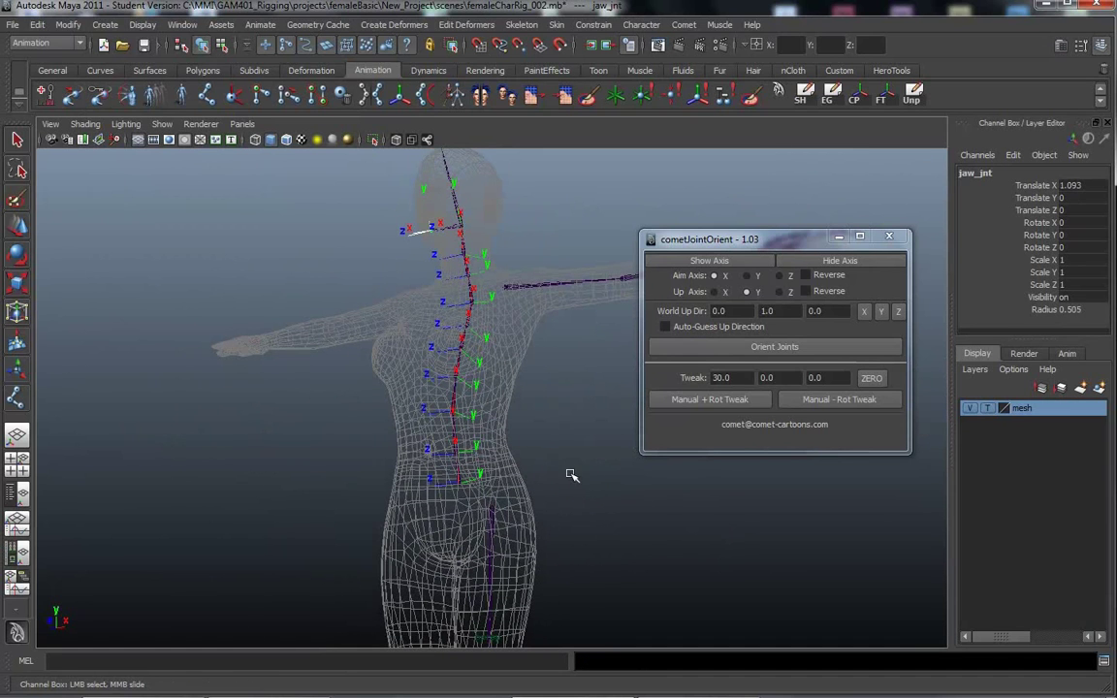
{"action": "left_click", "coordinate": [12, 25]}
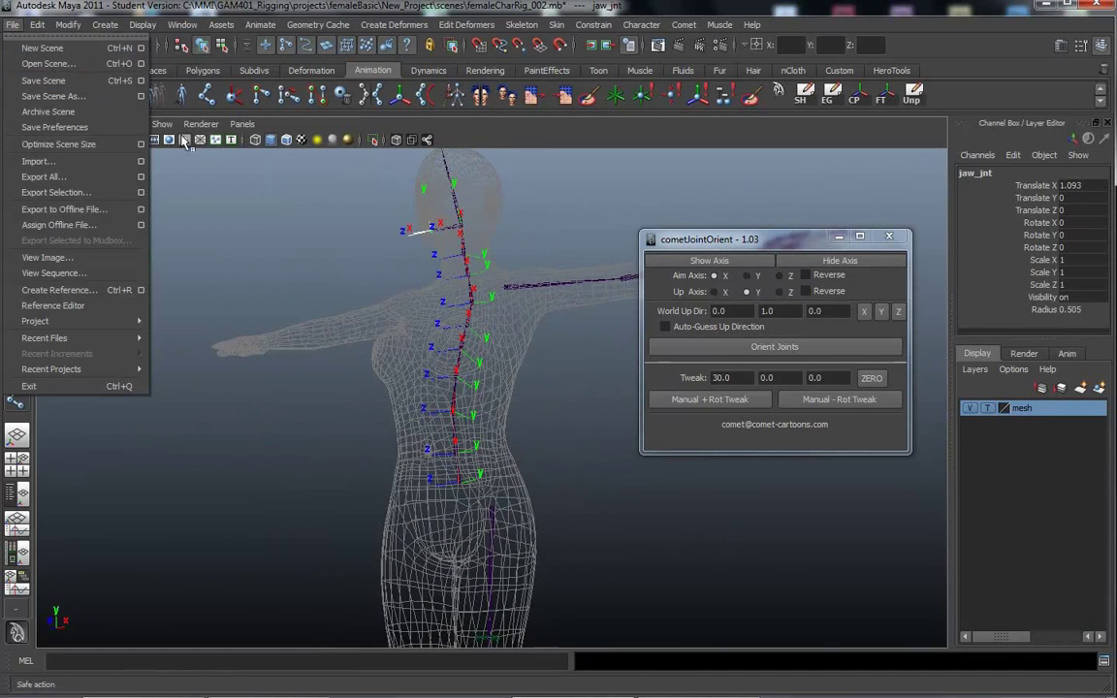
{"action": "left_click", "coordinate": [49, 81]}
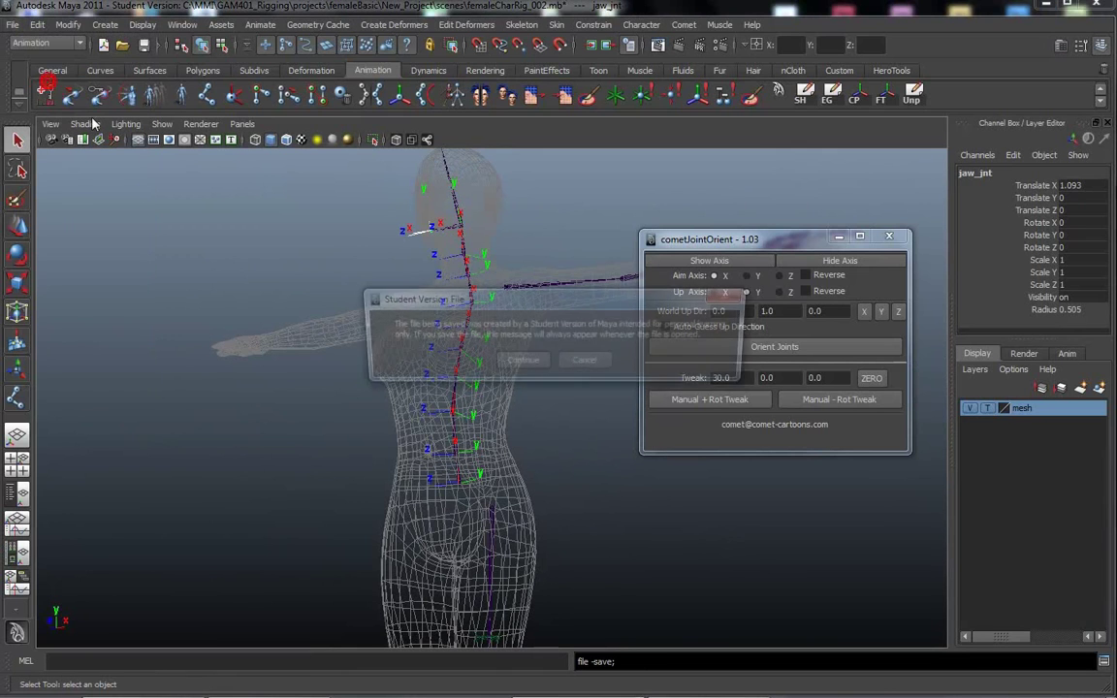
{"action": "left_click", "coordinate": [603, 362]}
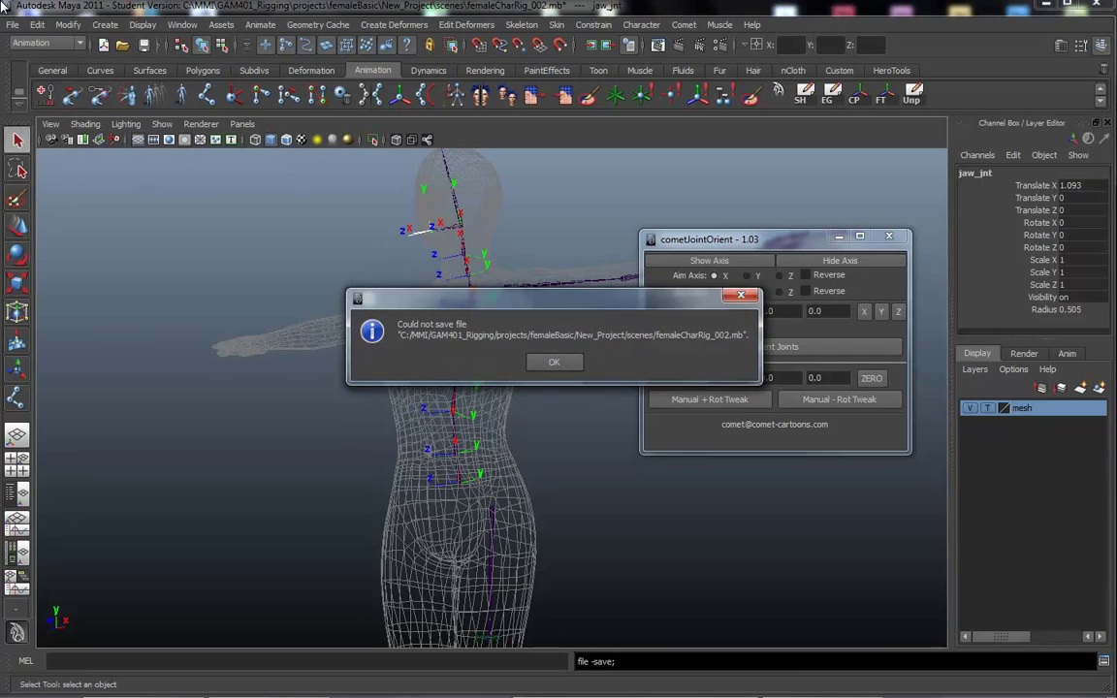
{"action": "left_click", "coordinate": [540, 364]}
Step: Save the scene under the new name femaleCharRig_003.mb, accepting the student version notice
{"action": "left_click", "coordinate": [13, 24]}
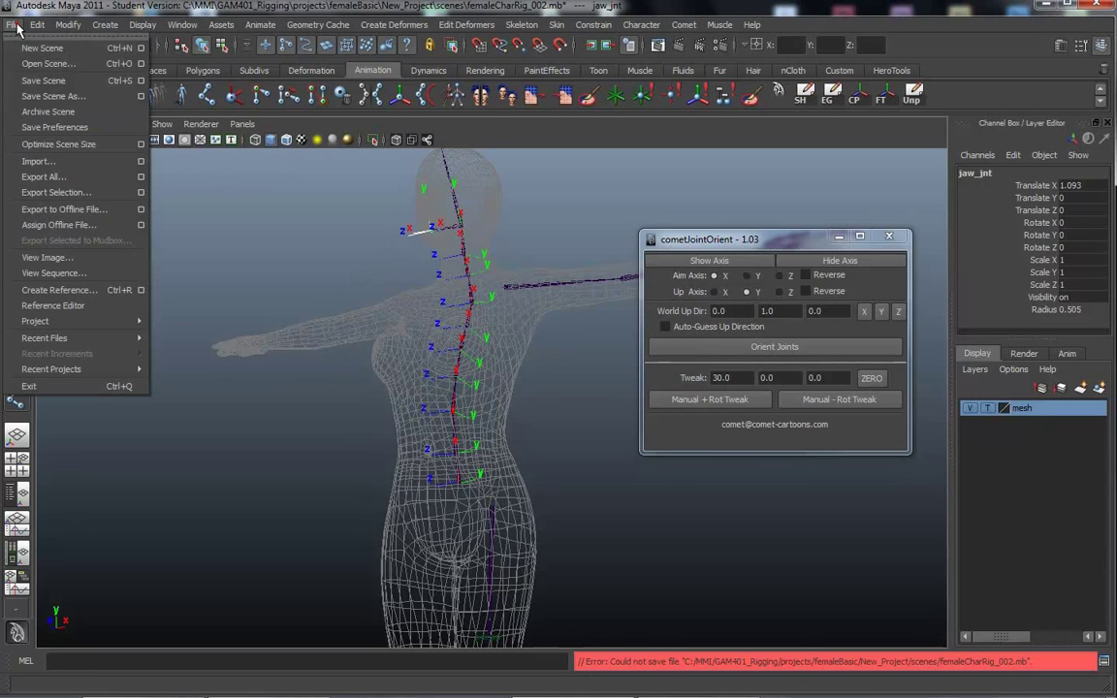
{"action": "left_click", "coordinate": [46, 97]}
{"action": "left_click", "coordinate": [180, 175]}
{"action": "left_click", "coordinate": [174, 499]}
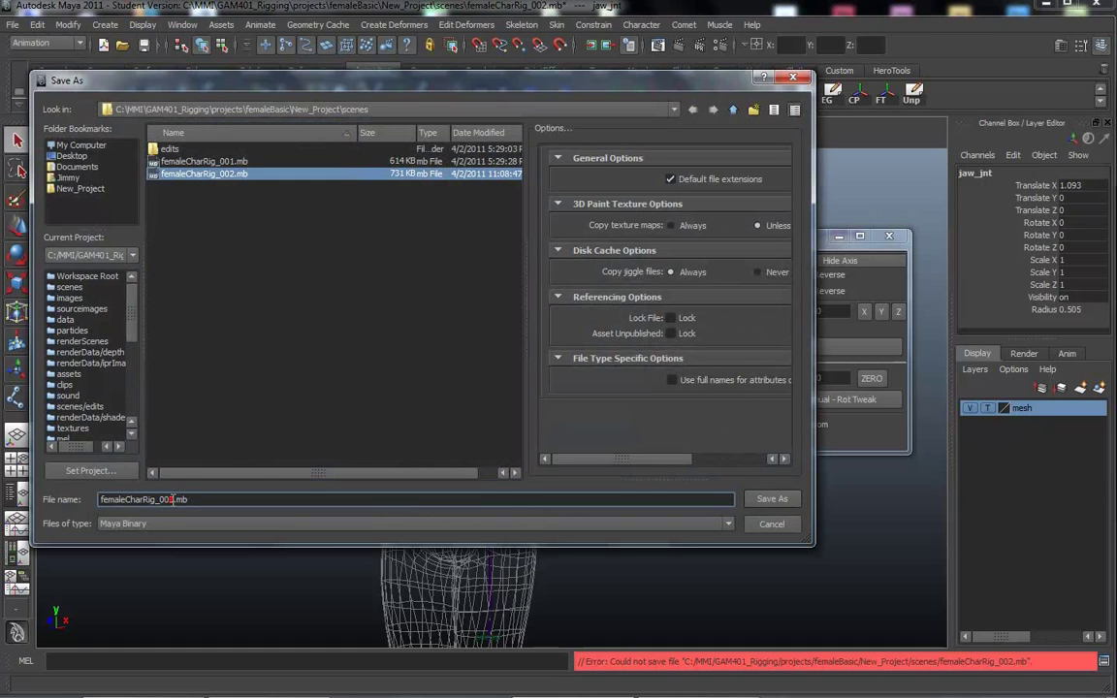
{"action": "key", "text": "BackSpace"}
{"action": "type", "text": "3"}
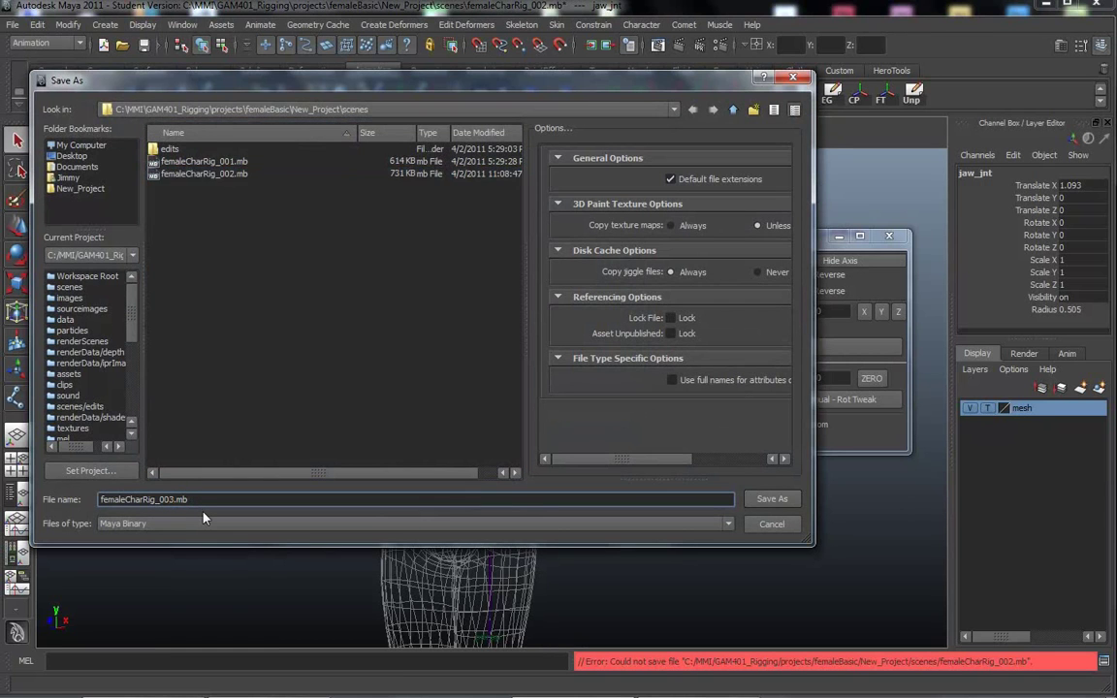
{"action": "key", "text": "Return"}
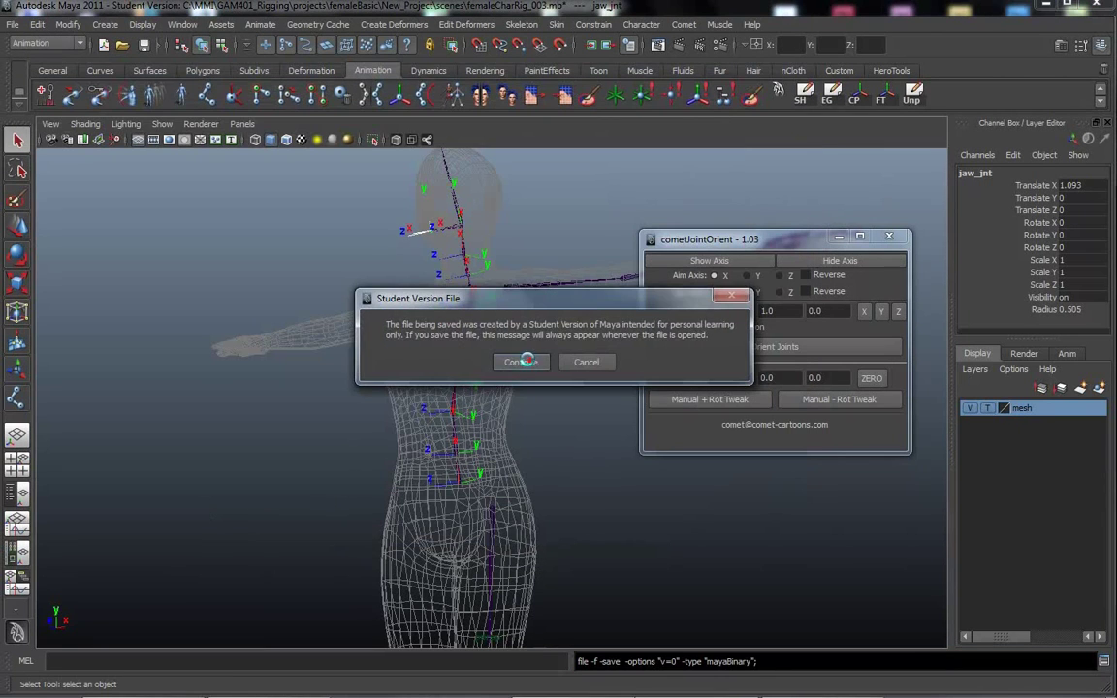
{"action": "left_click", "coordinate": [522, 362]}
Step: Move the cometJointOrient window higher beside the figure and select the leg chain's root joint, joint1
{"action": "middle_click_drag", "start_coordinate": [521, 403], "coordinate": [506, 424], "text": "alt"}
{"action": "middle_click_drag", "start_coordinate": [496, 373], "coordinate": [500, 385], "text": "alt"}
{"action": "right_click_drag", "start_coordinate": [500, 385], "coordinate": [476, 376], "text": "alt"}
{"action": "middle_click_drag", "start_coordinate": [476, 376], "coordinate": [505, 357], "text": "alt"}
{"action": "left_click_drag", "start_coordinate": [786, 239], "coordinate": [815, 192]}
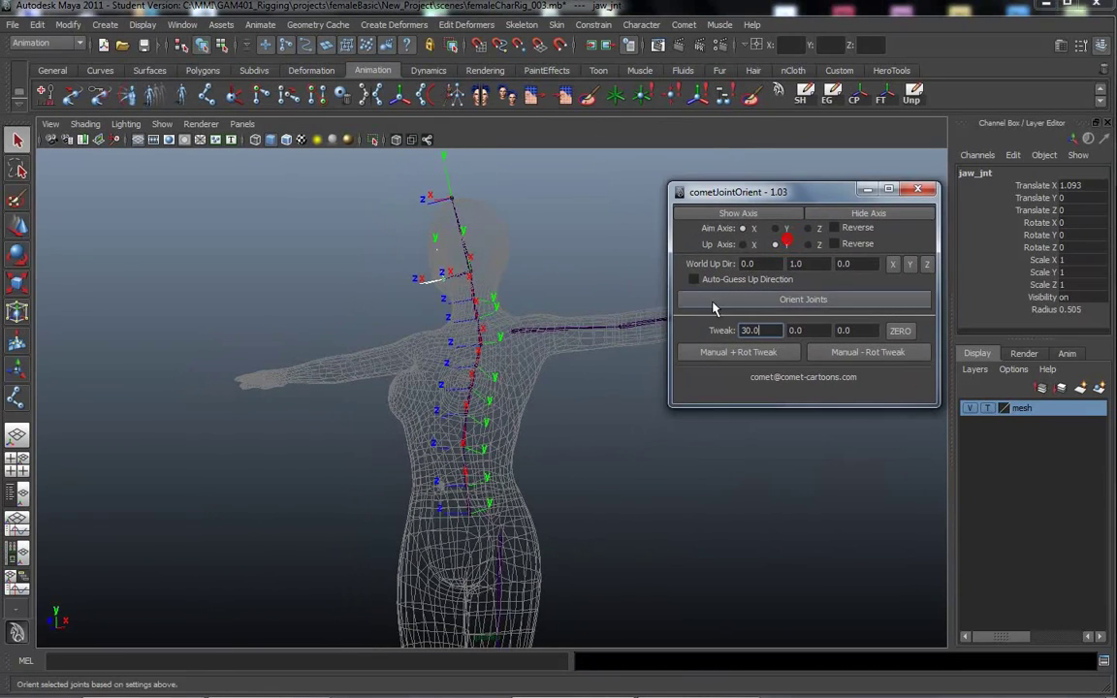
{"action": "middle_click_drag", "start_coordinate": [612, 322], "coordinate": [534, 222], "text": "alt"}
{"action": "middle_click_drag", "start_coordinate": [436, 465], "coordinate": [502, 279], "text": "alt"}
{"action": "left_click_drag", "start_coordinate": [477, 296], "coordinate": [554, 344]}
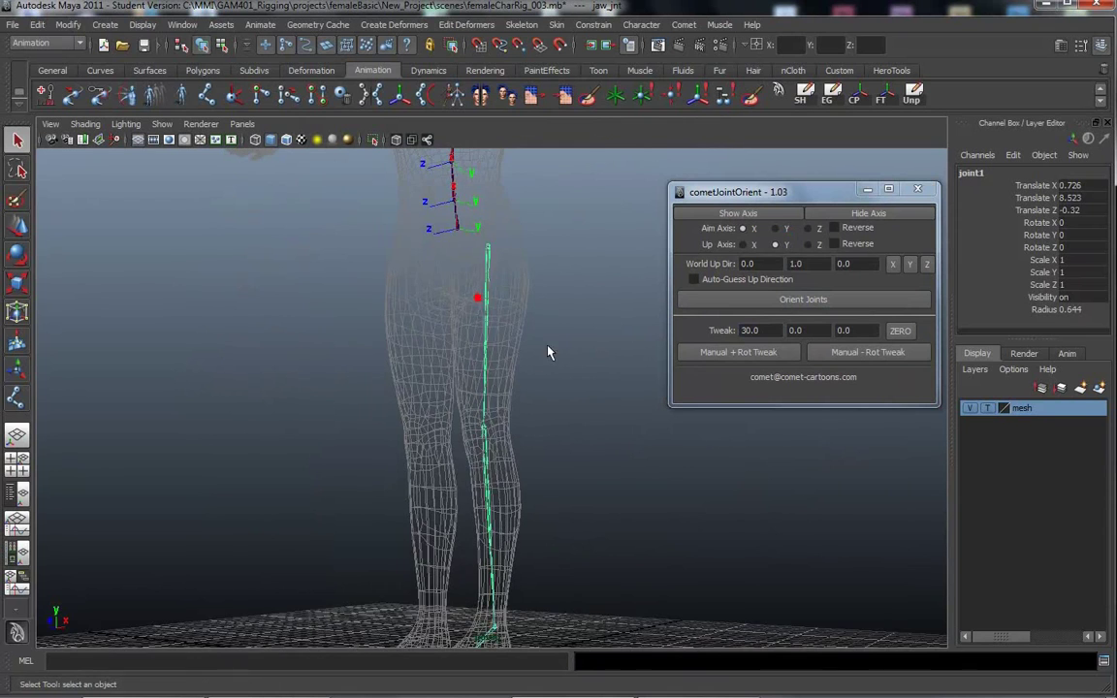
{"action": "middle_click_drag", "start_coordinate": [545, 354], "coordinate": [524, 311], "text": "alt"}
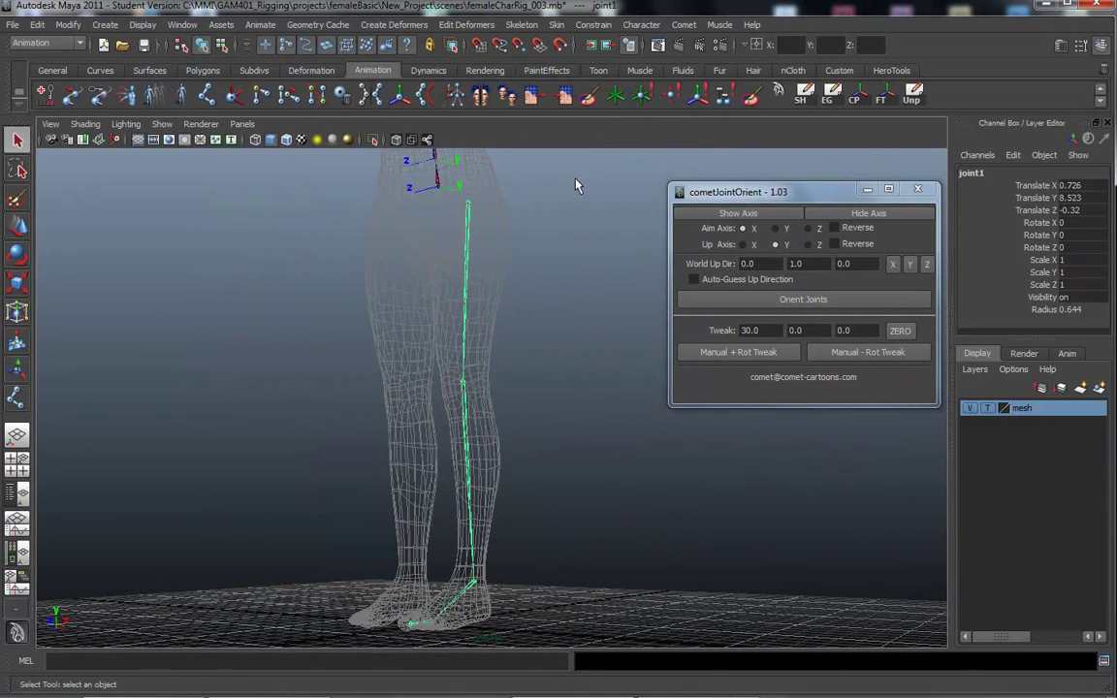
{"action": "left_click_drag", "start_coordinate": [574, 184], "coordinate": [373, 295], "text": "alt"}
Step: Select the whole hierarchy under spine_A_jnt and hide its local axes
{"action": "left_click", "coordinate": [449, 271]}
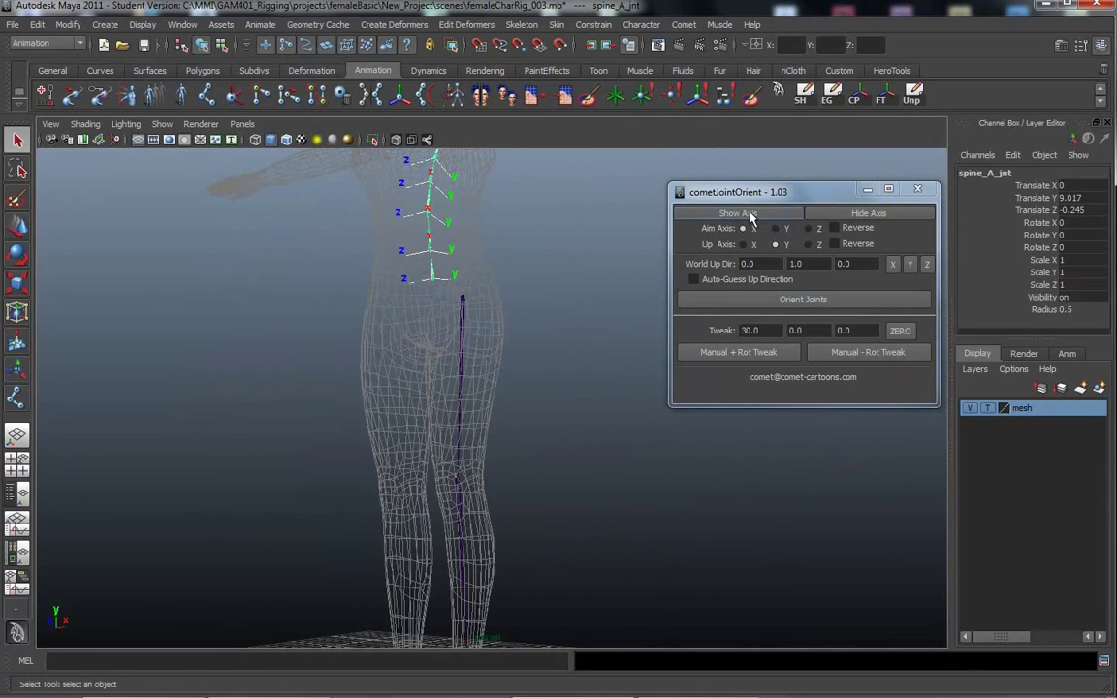
{"action": "left_click", "coordinate": [729, 87]}
{"action": "left_click", "coordinate": [857, 215]}
Step: Select the full leg joint hierarchy, show its local axes and inspect their orientation from the hip to the foot
{"action": "left_click", "coordinate": [463, 334]}
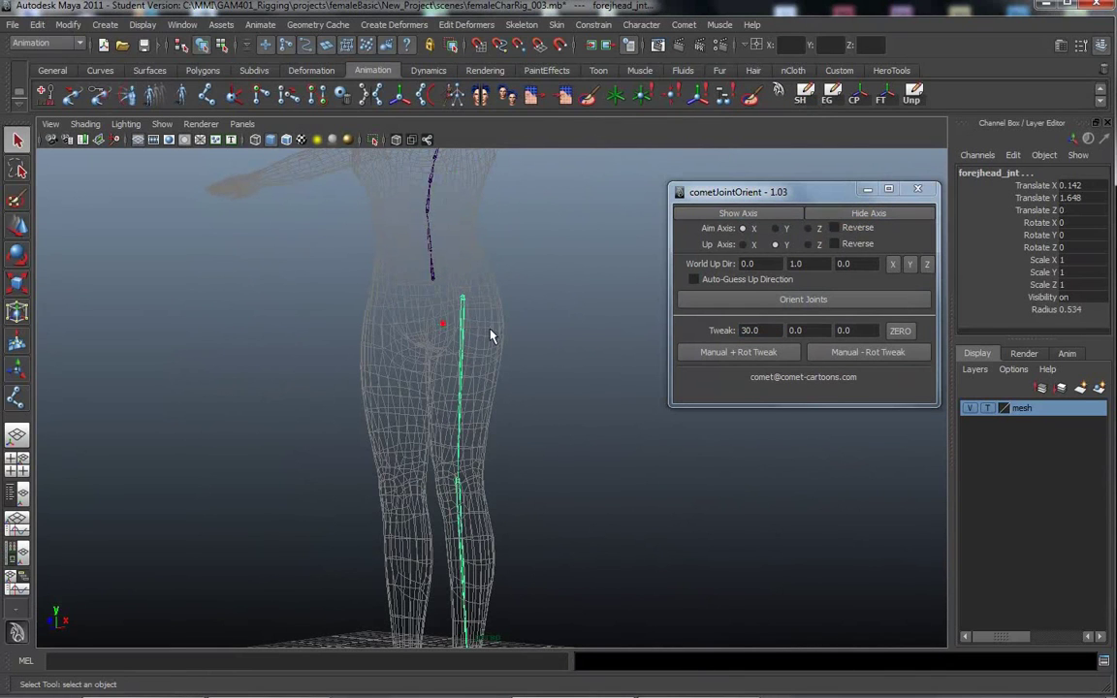
{"action": "left_click", "coordinate": [805, 97]}
{"action": "left_click", "coordinate": [737, 213]}
{"action": "left_click_drag", "start_coordinate": [358, 314], "coordinate": [388, 343], "text": "alt"}
{"action": "right_click_drag", "start_coordinate": [388, 343], "coordinate": [589, 362], "text": "alt"}
{"action": "right_click_drag", "start_coordinate": [508, 366], "coordinate": [513, 473], "text": "alt"}
{"action": "middle_click_drag", "start_coordinate": [550, 463], "coordinate": [541, 490], "text": "alt"}
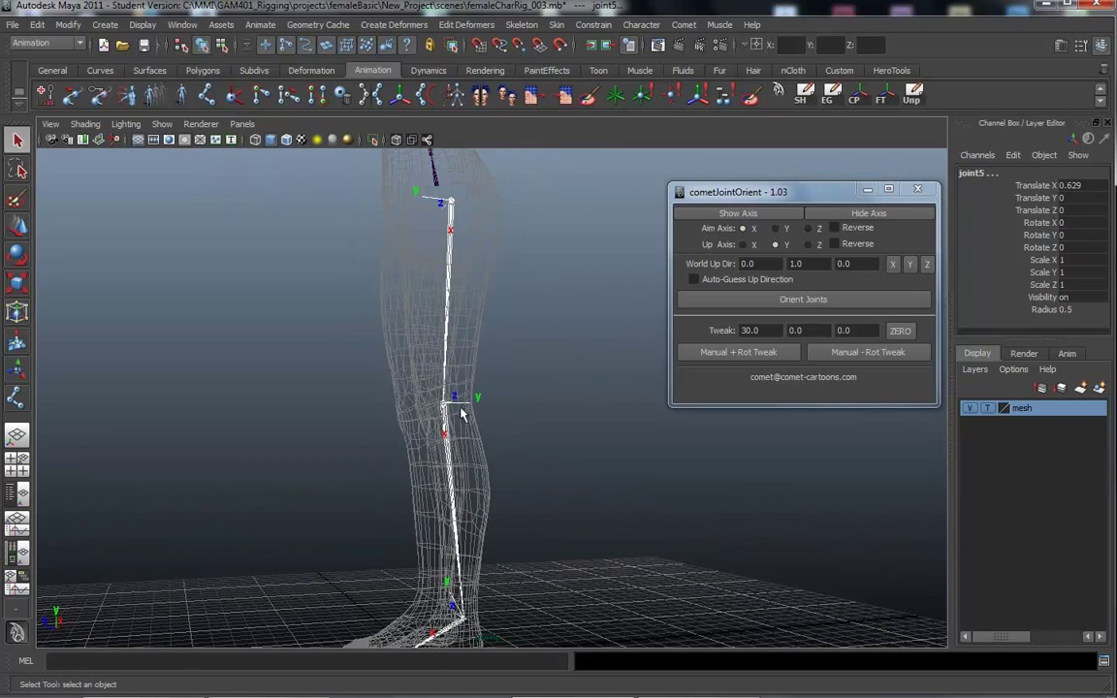
{"action": "left_click_drag", "start_coordinate": [415, 394], "coordinate": [493, 389], "text": "alt"}
{"action": "middle_click_drag", "start_coordinate": [493, 389], "coordinate": [454, 423], "text": "alt"}
Step: Select the whole spine hierarchy from spine_A_jnt and show its local axes
{"action": "left_click_drag", "start_coordinate": [445, 332], "coordinate": [505, 351]}
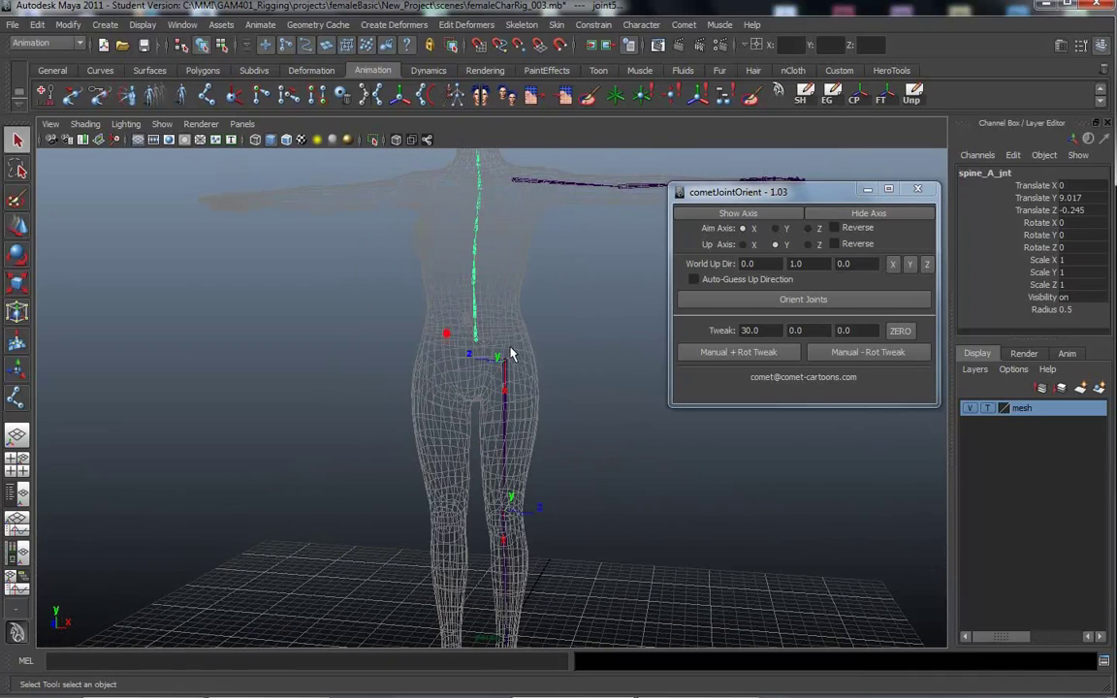
{"action": "left_click", "coordinate": [805, 94]}
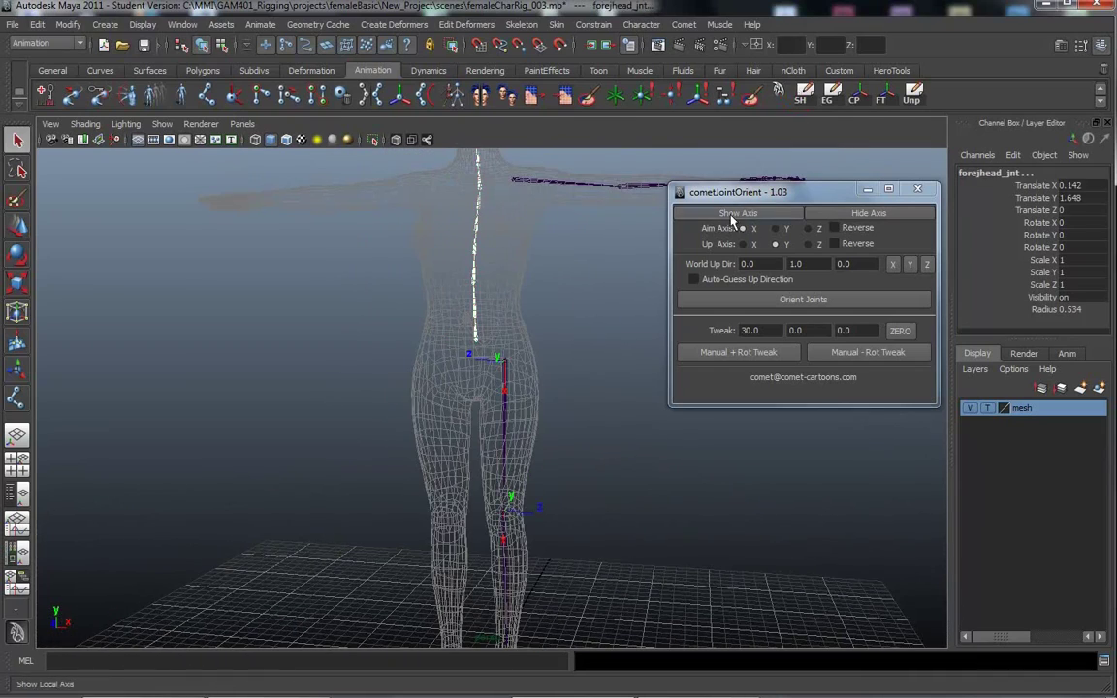
{"action": "left_click", "coordinate": [738, 213]}
{"action": "left_click_drag", "start_coordinate": [540, 339], "coordinate": [488, 345], "text": "alt"}
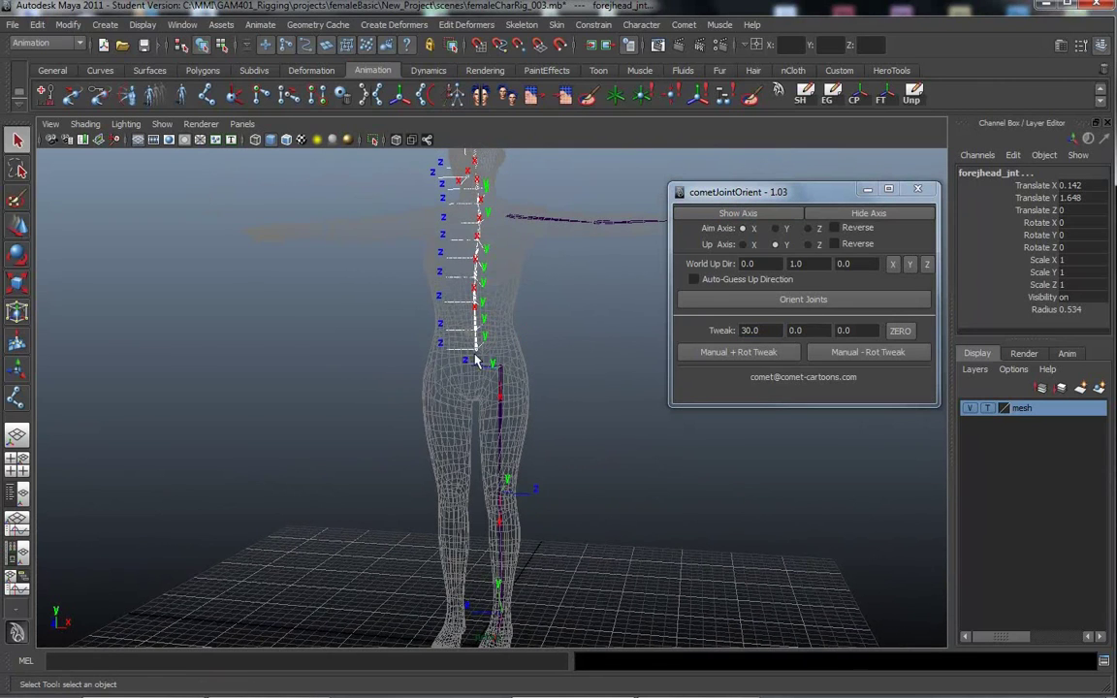
Step: Select the knee joint, joint2, and try turning its local axes about X with positive and negative 30-degree rotation tweaks
{"action": "left_click_drag", "start_coordinate": [531, 451], "coordinate": [548, 366], "text": "alt"}
{"action": "left_click_drag", "start_coordinate": [452, 194], "coordinate": [404, 437], "text": "alt"}
{"action": "middle_click_drag", "start_coordinate": [403, 430], "coordinate": [392, 391], "text": "alt"}
{"action": "right_click_drag", "start_coordinate": [392, 390], "coordinate": [449, 396], "text": "alt"}
{"action": "left_click_drag", "start_coordinate": [444, 374], "coordinate": [516, 386]}
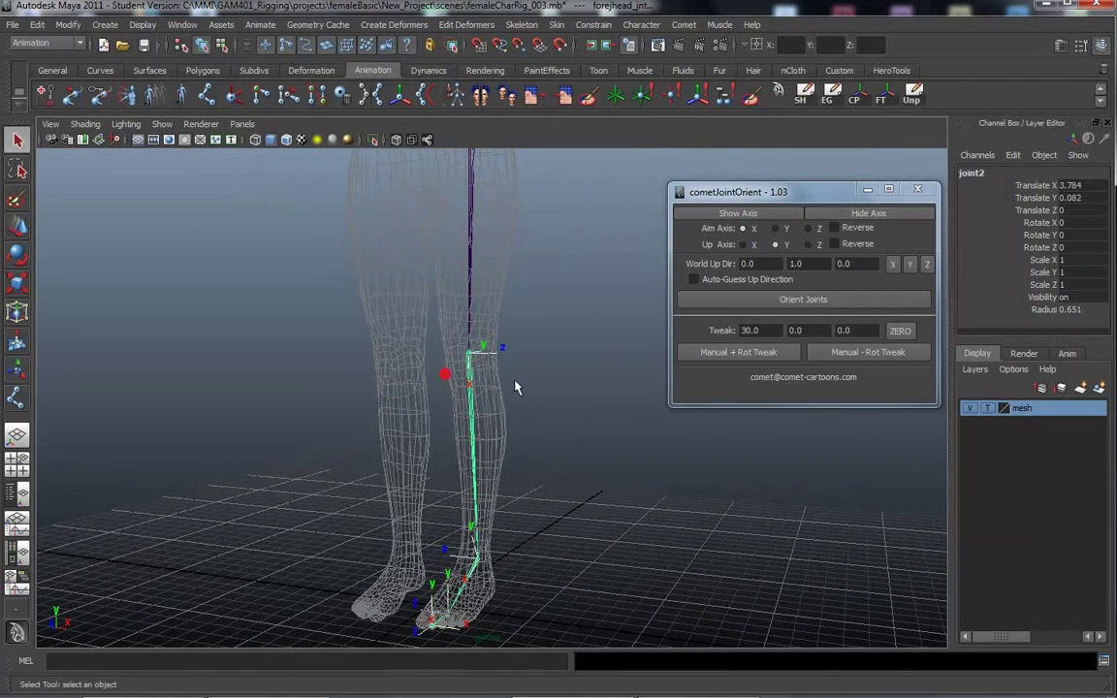
{"action": "left_click", "coordinate": [727, 353]}
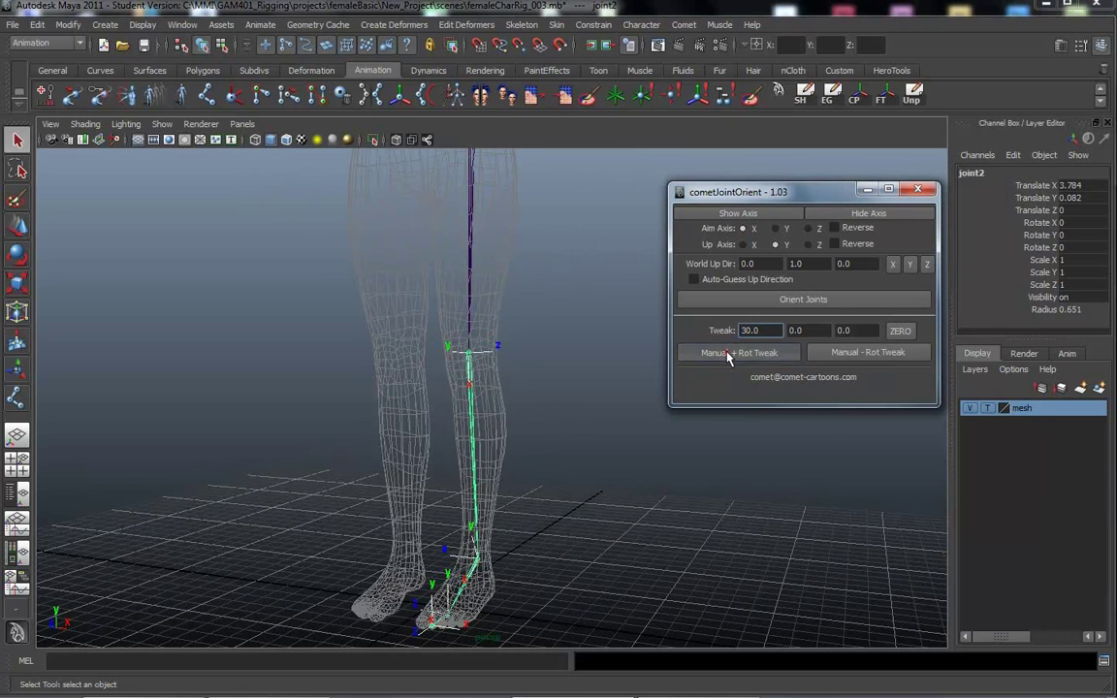
{"action": "left_click", "coordinate": [727, 353]}
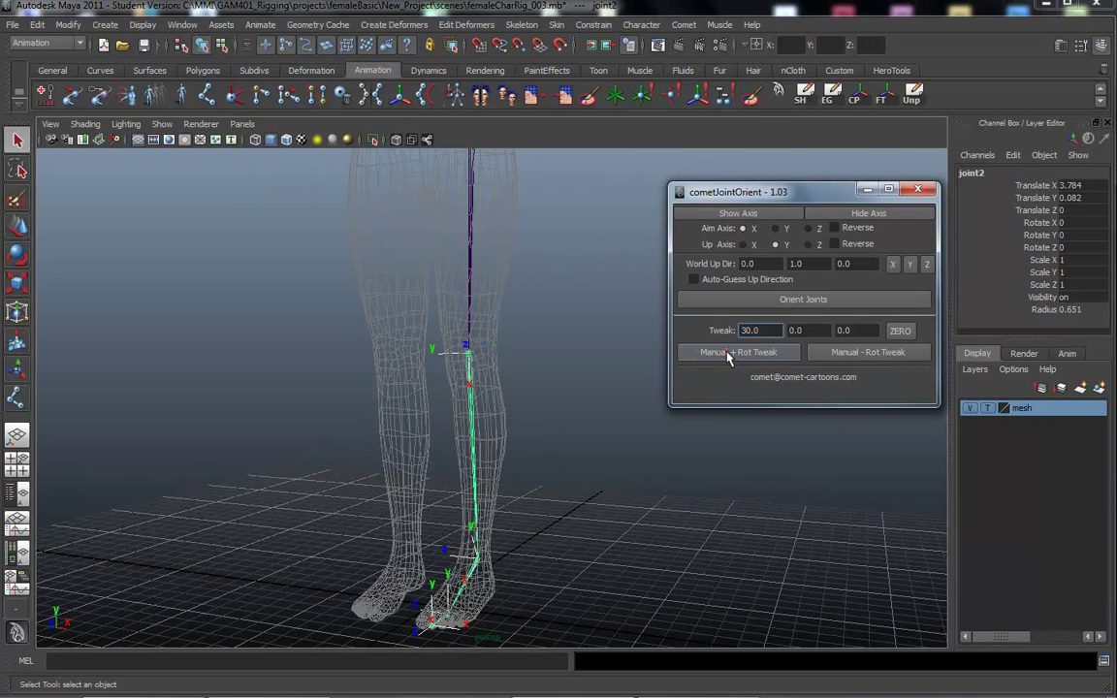
{"action": "middle_click_drag", "start_coordinate": [533, 332], "coordinate": [520, 514], "text": "alt"}
{"action": "right_click_drag", "start_coordinate": [520, 479], "coordinate": [492, 466], "text": "alt"}
{"action": "middle_click_drag", "start_coordinate": [494, 443], "coordinate": [507, 395], "text": "alt"}
{"action": "left_click", "coordinate": [765, 353]}
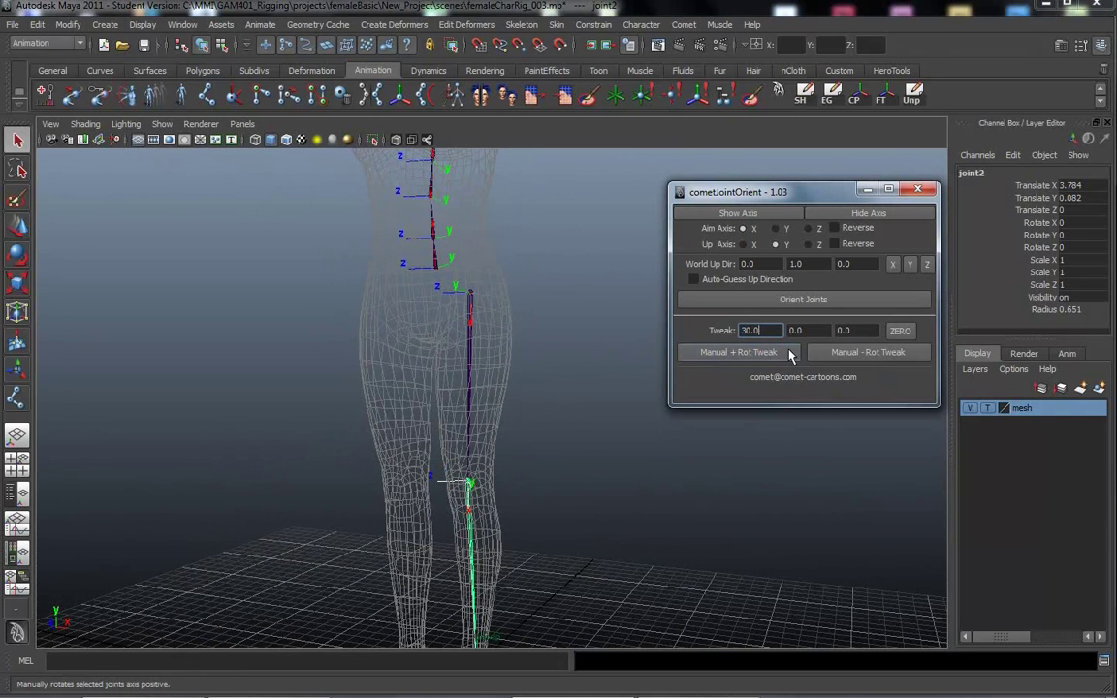
{"action": "left_click", "coordinate": [852, 353]}
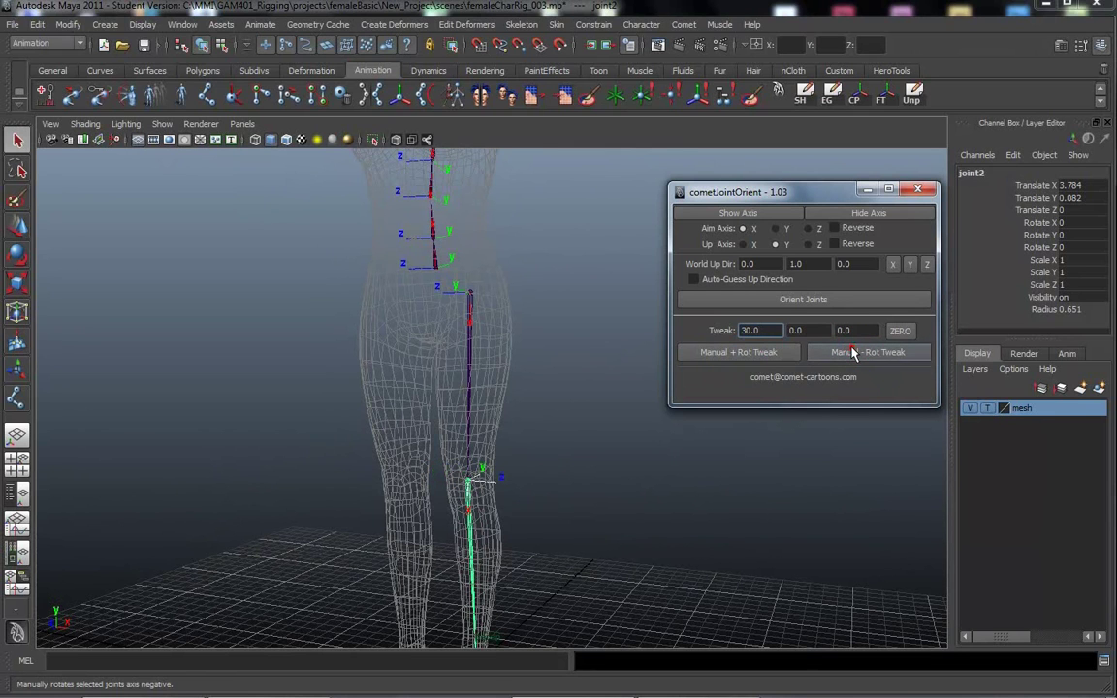
Step: Select the leg's root joint, joint1, and compare the local axes from the hip down to the knee
{"action": "middle_click_drag", "start_coordinate": [558, 466], "coordinate": [549, 434], "text": "alt"}
{"action": "middle_click_drag", "start_coordinate": [440, 441], "coordinate": [377, 428], "text": "alt"}
{"action": "right_click_drag", "start_coordinate": [377, 428], "coordinate": [415, 435], "text": "alt"}
{"action": "left_click_drag", "start_coordinate": [382, 455], "coordinate": [438, 446], "text": "alt"}
{"action": "right_click_drag", "start_coordinate": [439, 446], "coordinate": [456, 453], "text": "alt"}
{"action": "middle_click_drag", "start_coordinate": [492, 431], "coordinate": [485, 513], "text": "alt"}
{"action": "left_click", "coordinate": [445, 333]}
{"action": "middle_click_drag", "start_coordinate": [506, 374], "coordinate": [504, 410], "text": "alt"}
{"action": "left_click_drag", "start_coordinate": [503, 410], "coordinate": [454, 416], "text": "alt"}
{"action": "middle_click_drag", "start_coordinate": [454, 416], "coordinate": [529, 320], "text": "alt"}
{"action": "mouse_move", "coordinate": [497, 394]}
{"action": "middle_mouse_down", "text": "alt"}
{"action": "mouse_move", "coordinate": [546, 306]}
{"action": "mouse_move", "coordinate": [509, 412]}
{"action": "middle_mouse_up", "text": "alt"}
{"action": "left_click_drag", "start_coordinate": [508, 412], "coordinate": [513, 363], "text": "alt"}
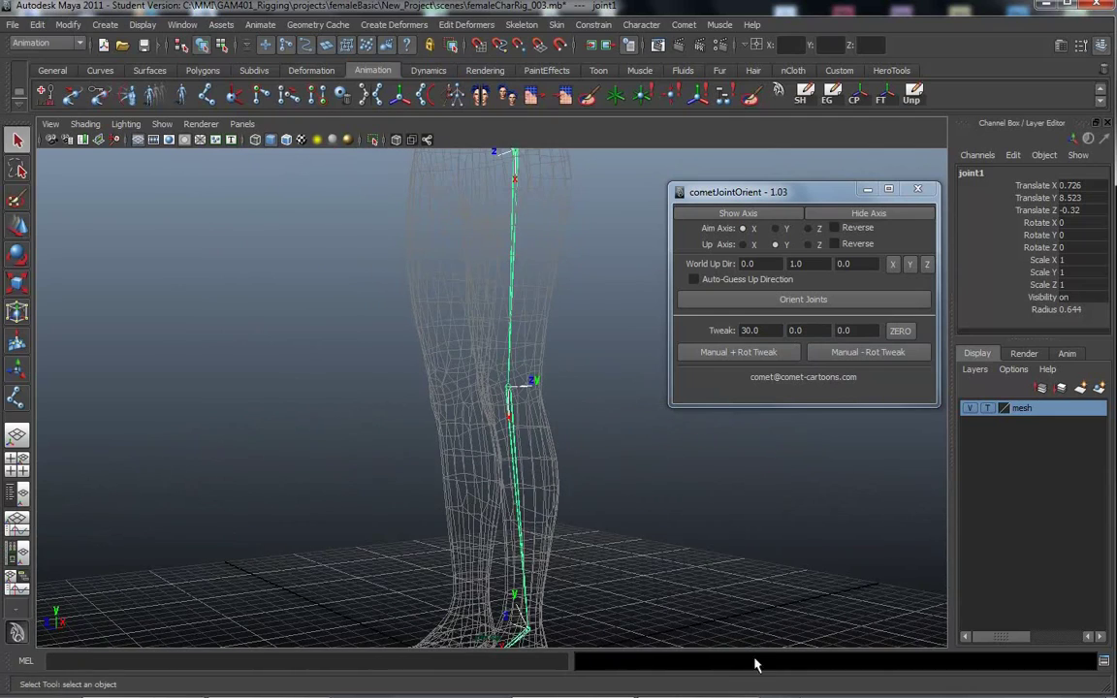
{"action": "mouse_move", "coordinate": [782, 690]}
{"action": "left_click", "coordinate": [702, 687]}
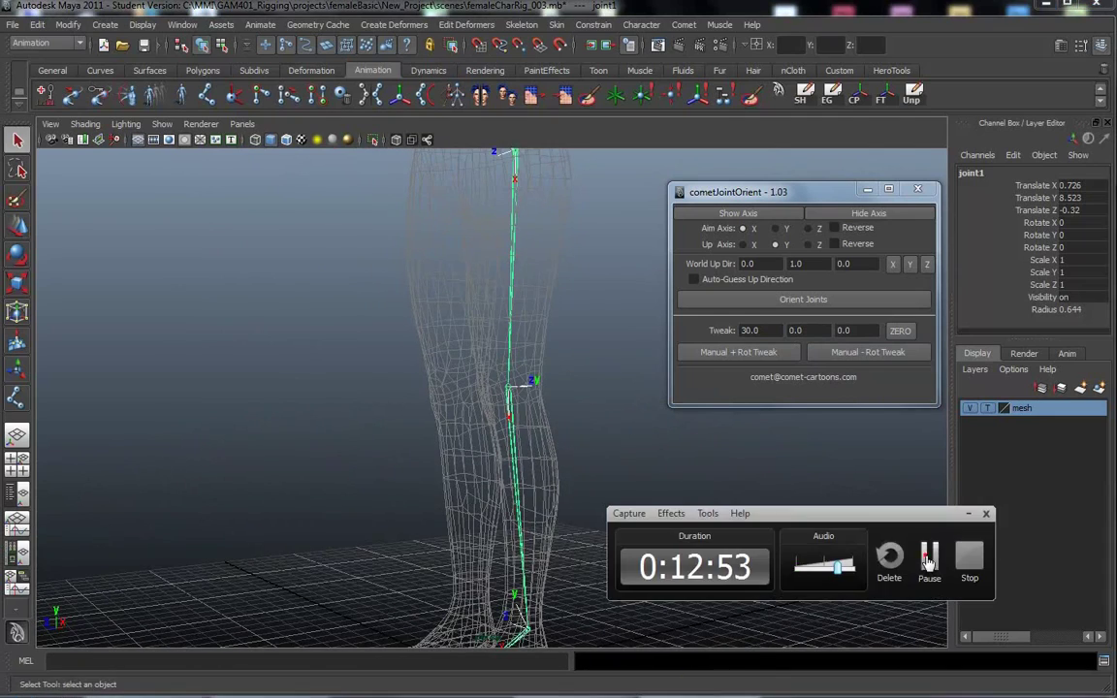
{"action": "left_click", "coordinate": [928, 561]}
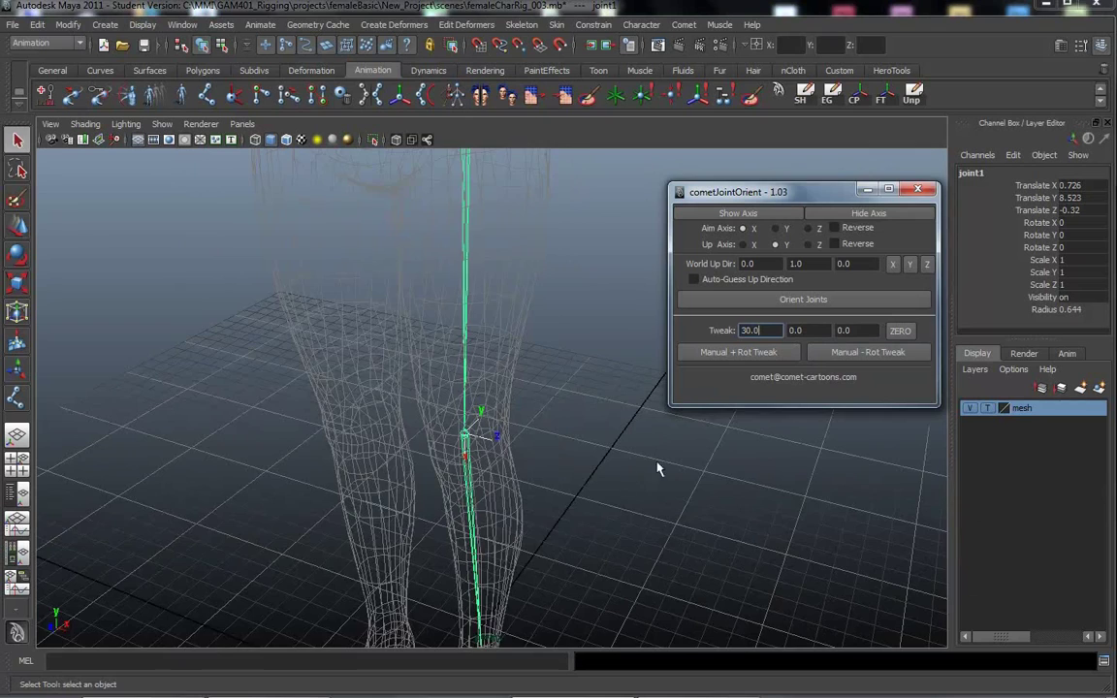
Step: Try a negative 30-degree X rotation tweak on the local axes of joint1 and undo it, returning to the knee joint selection
{"action": "middle_click_drag", "start_coordinate": [571, 468], "coordinate": [585, 497], "text": "alt"}
{"action": "right_click_drag", "start_coordinate": [586, 497], "coordinate": [506, 464], "text": "alt"}
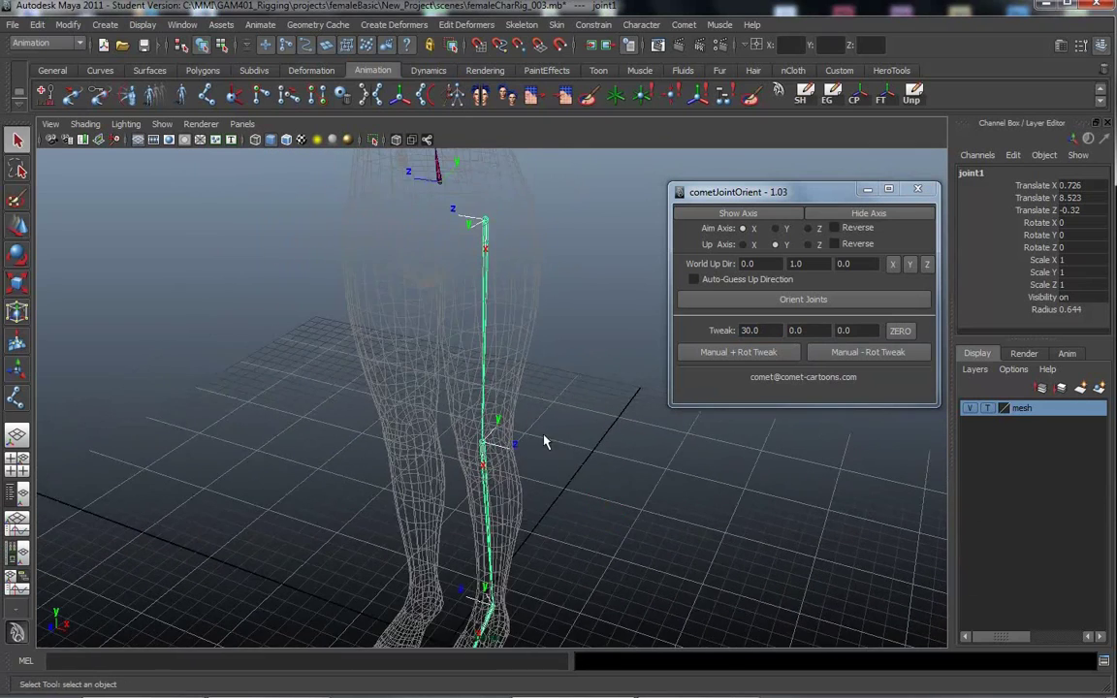
{"action": "middle_click_drag", "start_coordinate": [506, 463], "coordinate": [520, 476], "text": "alt"}
{"action": "left_click", "coordinate": [857, 357]}
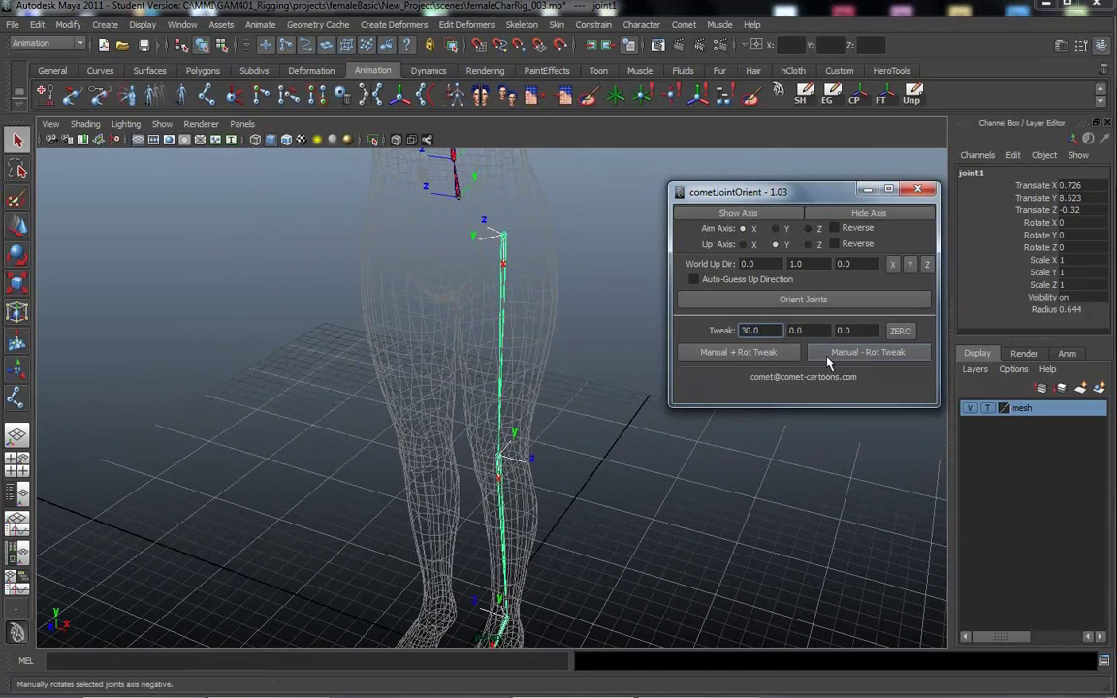
{"action": "left_click", "coordinate": [549, 492]}
{"action": "key", "text": "ctrl+z"}
{"action": "key", "text": "ctrl+z"}
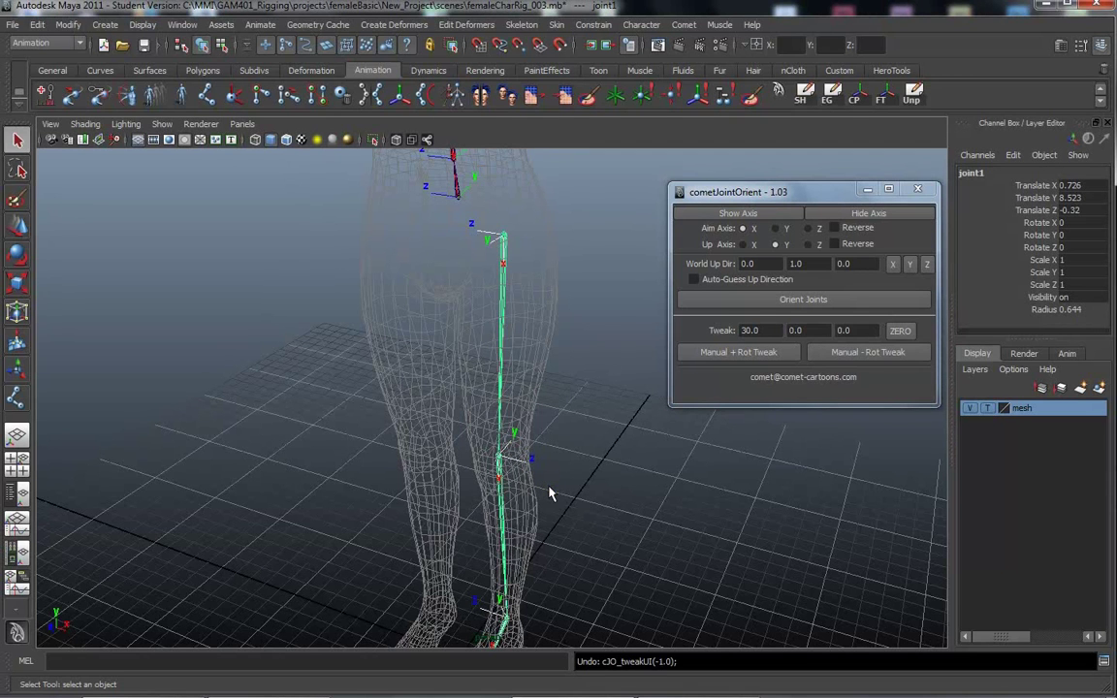
{"action": "key", "text": "ctrl+z"}
Step: Rotate the knee joint's local axes about X in 30-degree tweaks until Z points the same way as at the hip
{"action": "left_click_drag", "start_coordinate": [374, 454], "coordinate": [574, 409], "text": "alt"}
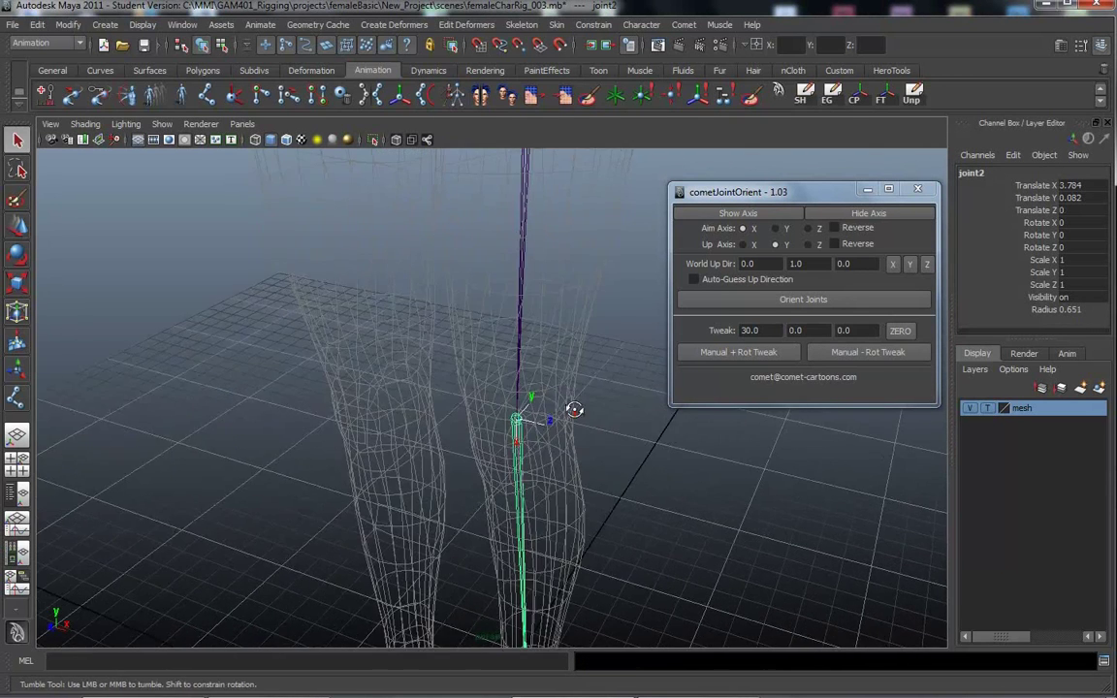
{"action": "left_click", "coordinate": [748, 355]}
{"action": "left_click", "coordinate": [851, 357]}
{"action": "left_click", "coordinate": [851, 355]}
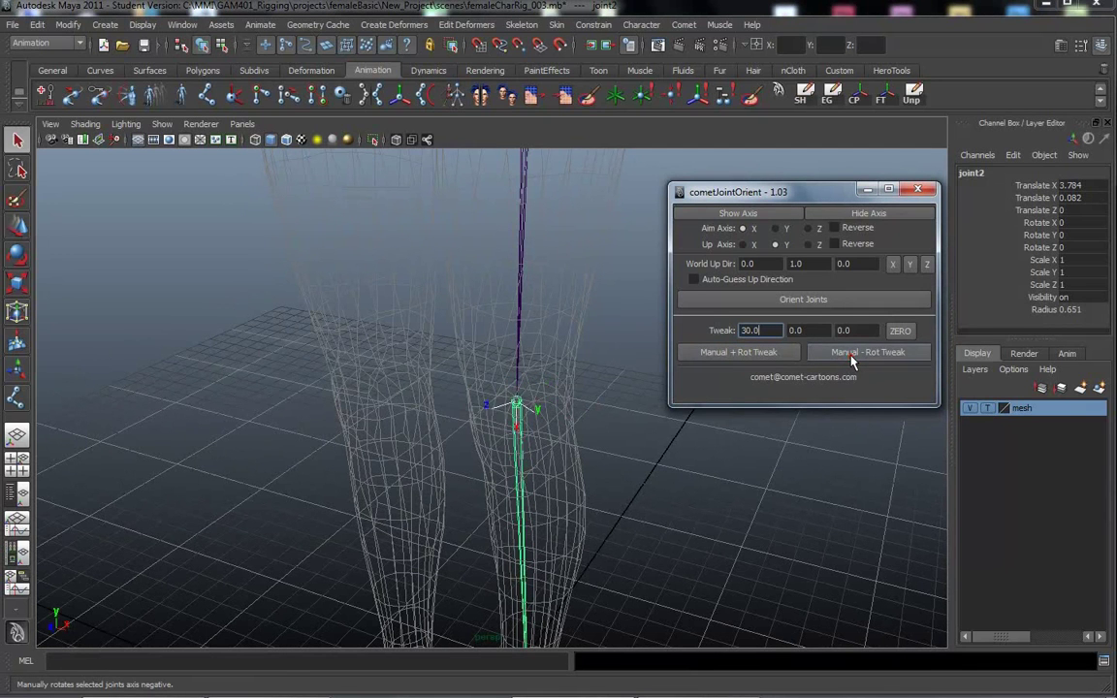
Step: Select the whole left arm hierarchy, including the fingers, and show its local axes
{"action": "left_click_drag", "start_coordinate": [373, 451], "coordinate": [456, 349], "text": "alt"}
{"action": "middle_click_drag", "start_coordinate": [456, 345], "coordinate": [391, 493], "text": "alt"}
{"action": "right_click_drag", "start_coordinate": [392, 494], "coordinate": [478, 342], "text": "alt"}
{"action": "middle_click_drag", "start_coordinate": [478, 342], "coordinate": [505, 249], "text": "alt"}
{"action": "middle_click_drag", "start_coordinate": [571, 488], "coordinate": [534, 395], "text": "alt"}
{"action": "middle_click_drag", "start_coordinate": [621, 524], "coordinate": [605, 426], "text": "alt"}
{"action": "left_click_drag", "start_coordinate": [621, 458], "coordinate": [560, 413], "text": "alt"}
{"action": "middle_click_drag", "start_coordinate": [565, 373], "coordinate": [614, 518], "text": "alt"}
{"action": "right_click_drag", "start_coordinate": [613, 518], "coordinate": [551, 327], "text": "alt"}
{"action": "middle_click_drag", "start_coordinate": [551, 327], "coordinate": [503, 387], "text": "alt"}
{"action": "left_click_drag", "start_coordinate": [503, 387], "coordinate": [446, 444], "text": "alt"}
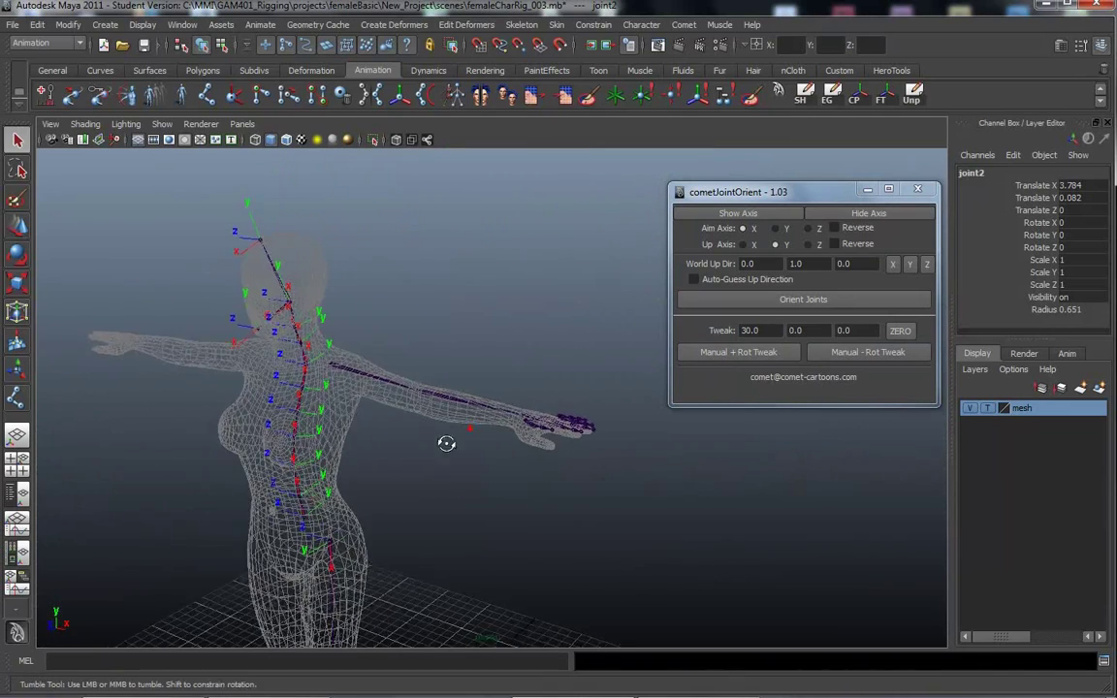
{"action": "left_click", "coordinate": [388, 376]}
{"action": "middle_click_drag", "start_coordinate": [390, 435], "coordinate": [405, 376], "text": "alt"}
{"action": "left_click", "coordinate": [802, 93]}
{"action": "left_click", "coordinate": [737, 215]}
Step: Inspect the local axes along the left arm and hand from several angles
{"action": "middle_click_drag", "start_coordinate": [293, 450], "coordinate": [285, 374], "text": "alt"}
{"action": "left_click_drag", "start_coordinate": [331, 375], "coordinate": [379, 392], "text": "alt"}
{"action": "right_click_drag", "start_coordinate": [383, 393], "coordinate": [494, 395], "text": "alt"}
{"action": "middle_click_drag", "start_coordinate": [383, 391], "coordinate": [383, 382], "text": "alt"}
{"action": "left_click_drag", "start_coordinate": [383, 383], "coordinate": [457, 400], "text": "alt"}
{"action": "middle_click_drag", "start_coordinate": [529, 434], "coordinate": [411, 395], "text": "alt"}
{"action": "left_click_drag", "start_coordinate": [411, 395], "coordinate": [428, 421], "text": "alt"}
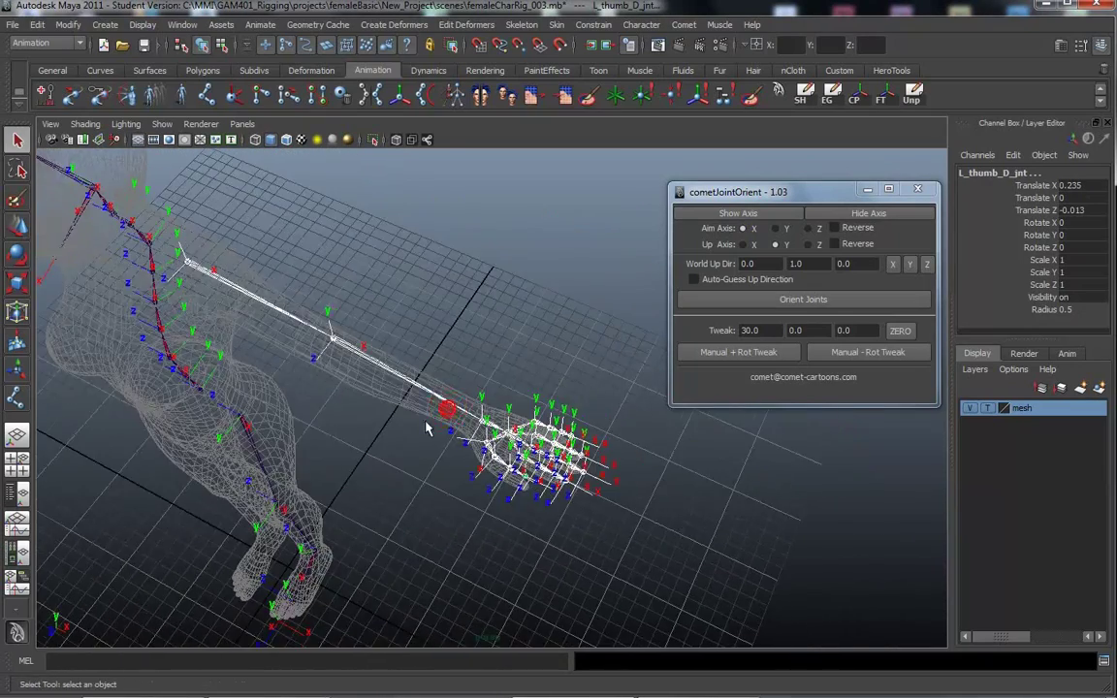
{"action": "middle_click_drag", "start_coordinate": [428, 421], "coordinate": [421, 389], "text": "alt"}
Step: Switch to a full-size top view of the left arm and move the cometJointOrient window up clear of the hand
{"action": "key", "text": "space"}
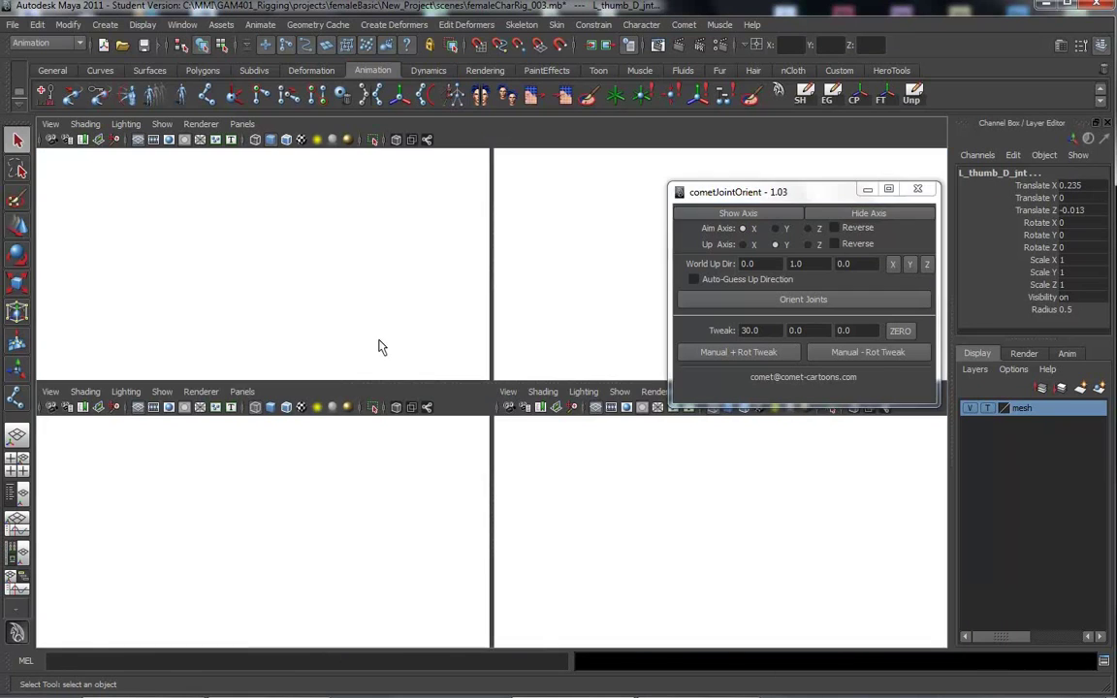
{"action": "key", "text": "space"}
{"action": "middle_click_drag", "start_coordinate": [436, 410], "coordinate": [74, 448], "text": "alt"}
{"action": "right_click_drag", "start_coordinate": [227, 468], "coordinate": [462, 388], "text": "alt"}
{"action": "left_click_drag", "start_coordinate": [795, 194], "coordinate": [910, 57]}
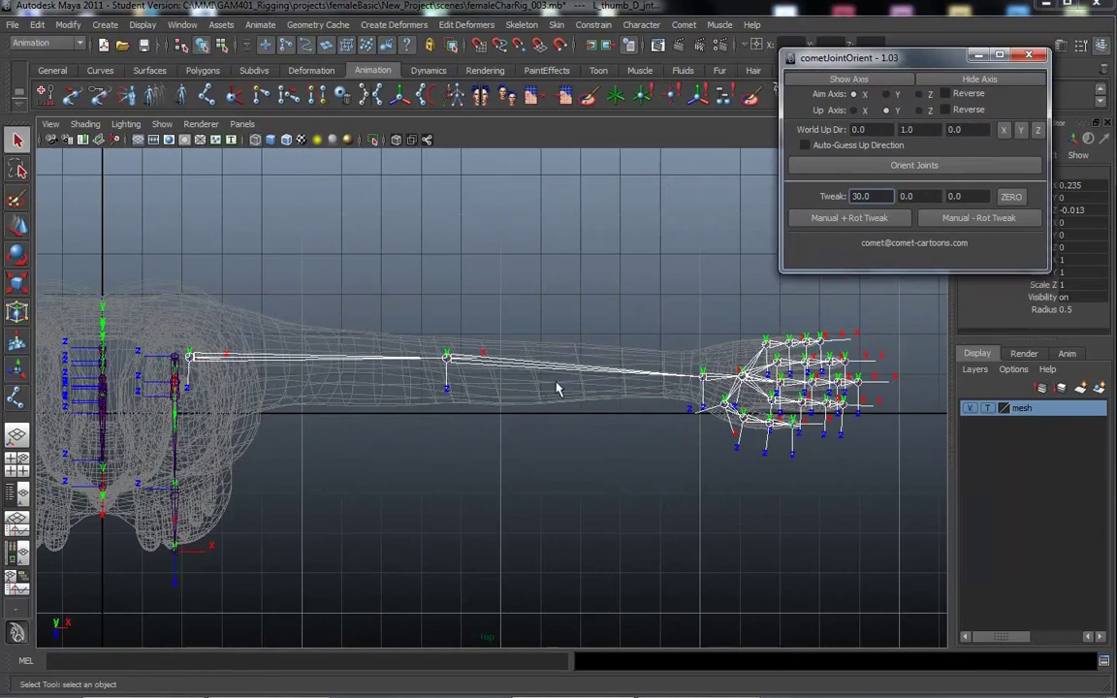
Step: Examine the direction of the local axes on the wrist, finger and thumb joints from above
{"action": "middle_click_drag", "start_coordinate": [653, 305], "coordinate": [379, 393], "text": "alt"}
{"action": "right_click_drag", "start_coordinate": [379, 394], "coordinate": [751, 414], "text": "alt"}
{"action": "middle_click_drag", "start_coordinate": [647, 404], "coordinate": [520, 448], "text": "alt"}
{"action": "right_click_drag", "start_coordinate": [520, 449], "coordinate": [723, 456], "text": "alt"}
{"action": "middle_click_drag", "start_coordinate": [621, 445], "coordinate": [565, 381], "text": "alt"}
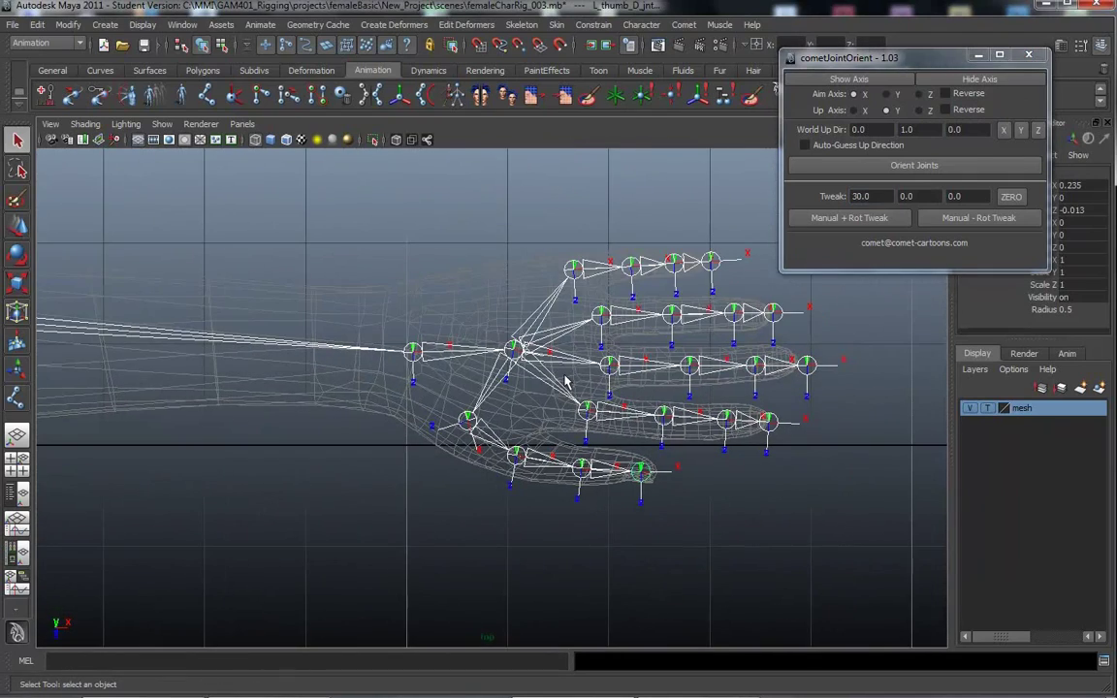
{"action": "middle_click_drag", "start_coordinate": [621, 436], "coordinate": [508, 384], "text": "alt"}
{"action": "right_click_drag", "start_coordinate": [499, 381], "coordinate": [656, 384], "text": "alt"}
{"action": "middle_click_drag", "start_coordinate": [587, 380], "coordinate": [563, 412], "text": "alt"}
{"action": "right_click_drag", "start_coordinate": [562, 411], "coordinate": [755, 411], "text": "alt"}
{"action": "middle_click_drag", "start_coordinate": [461, 433], "coordinate": [592, 380], "text": "alt"}
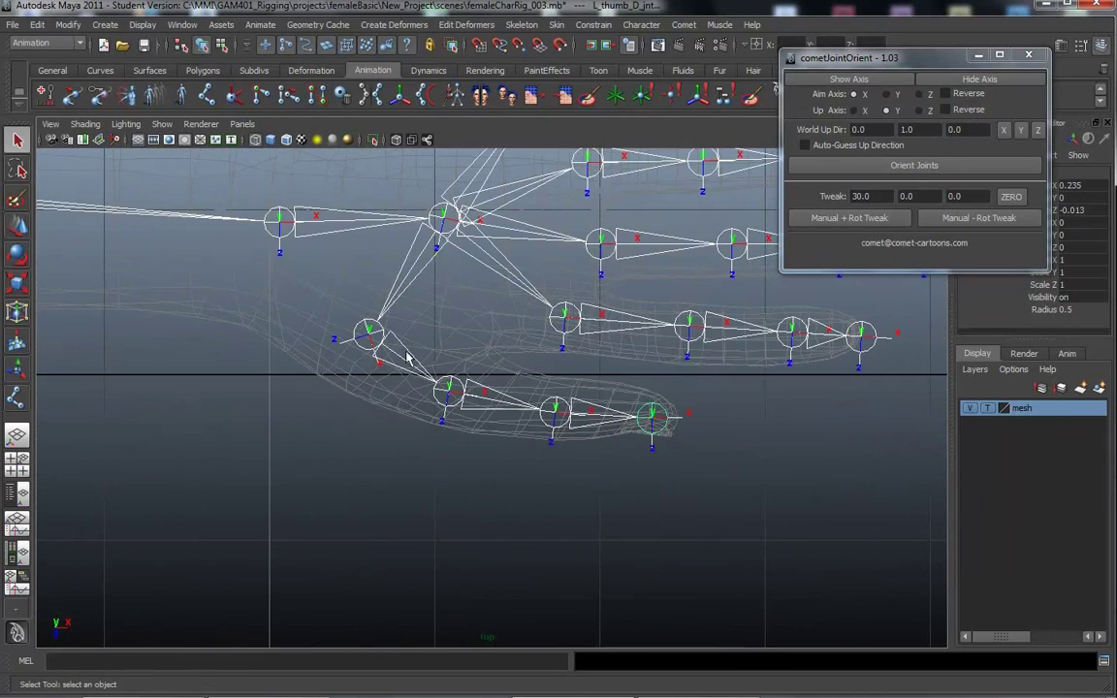
{"action": "right_click_drag", "start_coordinate": [376, 320], "coordinate": [413, 308], "text": "alt"}
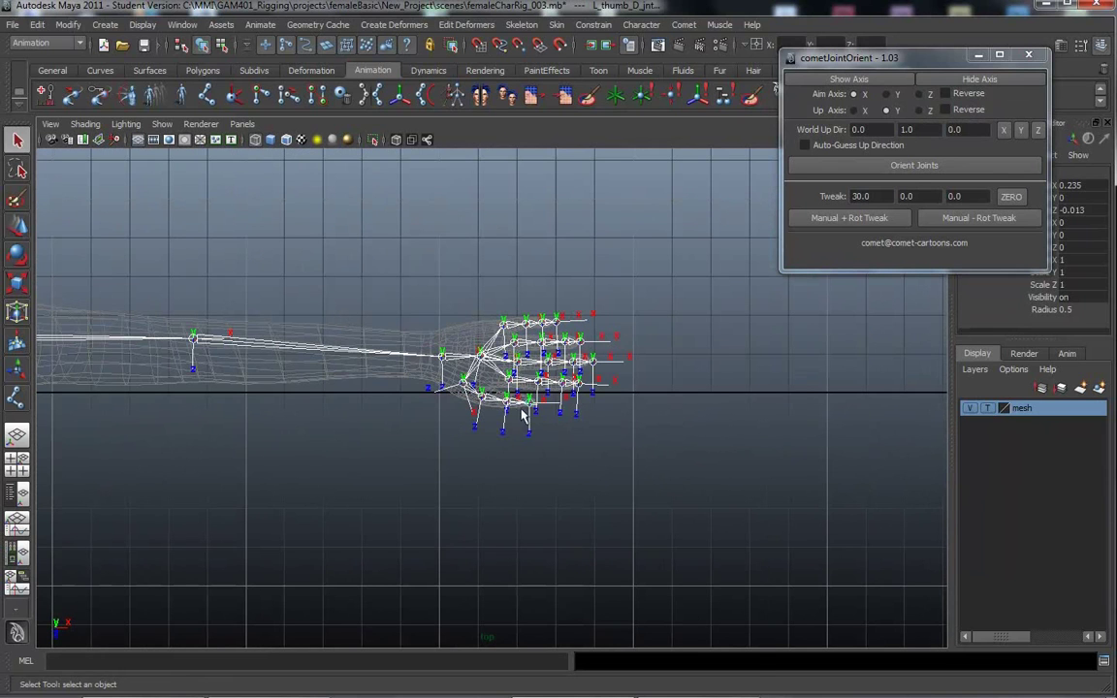
{"action": "left_click", "coordinate": [711, 688]}
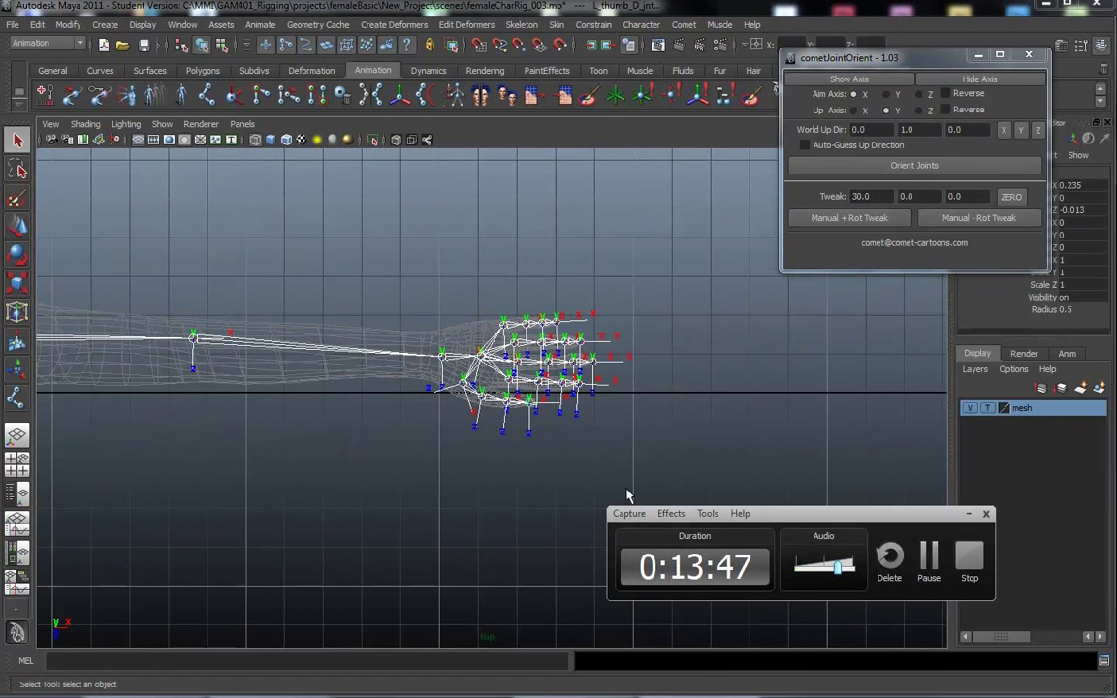
{"action": "left_click", "coordinate": [970, 516]}
{"action": "middle_click_drag", "start_coordinate": [449, 392], "coordinate": [414, 406], "text": "alt"}
{"action": "right_click_drag", "start_coordinate": [414, 406], "coordinate": [511, 423], "text": "alt"}
{"action": "middle_click_drag", "start_coordinate": [358, 408], "coordinate": [469, 424], "text": "alt"}
{"action": "right_click_drag", "start_coordinate": [469, 424], "coordinate": [392, 401], "text": "alt"}
{"action": "left_click_drag", "start_coordinate": [392, 401], "coordinate": [386, 394], "text": "alt"}
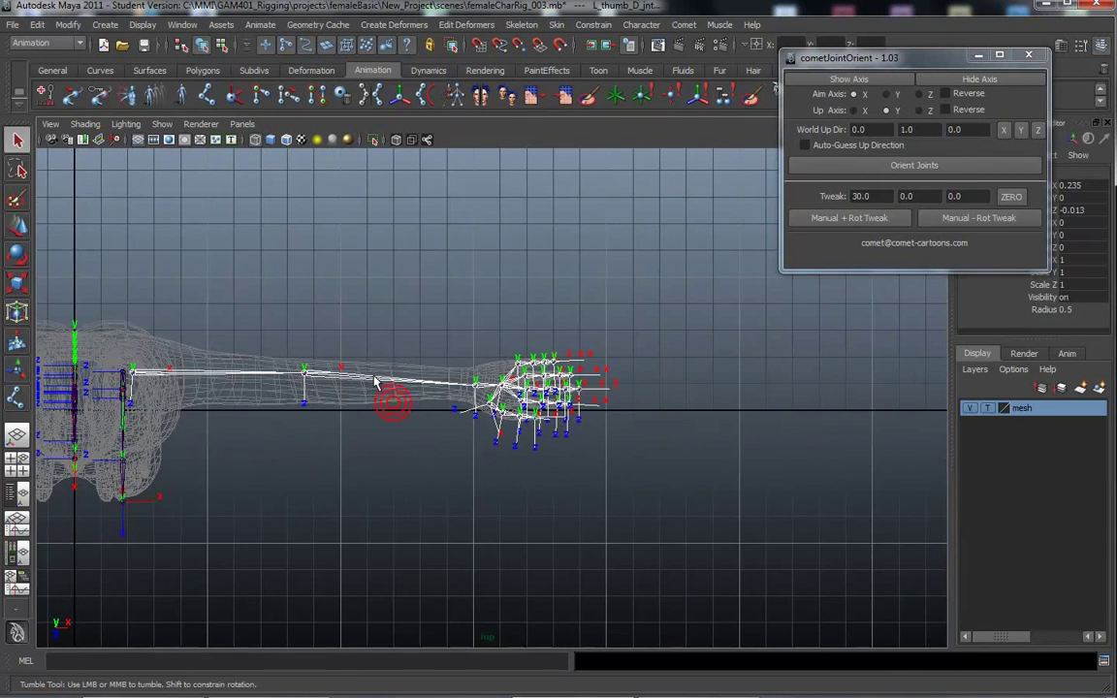
Step: Return to the full-size perspective view and select the thumb's base joint, L_thumb_A_jnt
{"action": "key", "text": "space"}
{"action": "key", "text": "space"}
{"action": "middle_click_drag", "start_coordinate": [476, 306], "coordinate": [386, 311], "text": "alt"}
{"action": "right_click_drag", "start_coordinate": [387, 312], "coordinate": [737, 320], "text": "alt"}
{"action": "middle_click_drag", "start_coordinate": [177, 404], "coordinate": [344, 389], "text": "alt"}
{"action": "left_click", "coordinate": [414, 372]}
{"action": "left_click_drag", "start_coordinate": [384, 376], "coordinate": [420, 402], "text": "alt"}
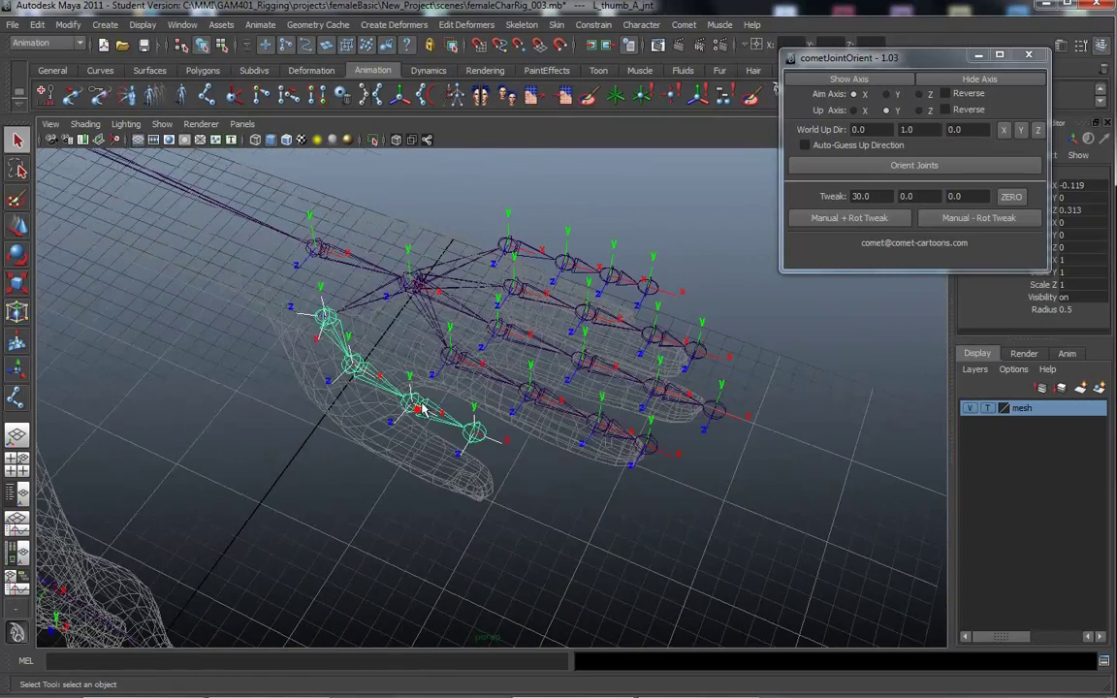
Step: Select the whole thumb hierarchy for rotation and make Rotate Z the active channel, with the cometJointOrient window clear of the Channel Box
{"action": "left_click_drag", "start_coordinate": [834, 58], "coordinate": [836, 133]}
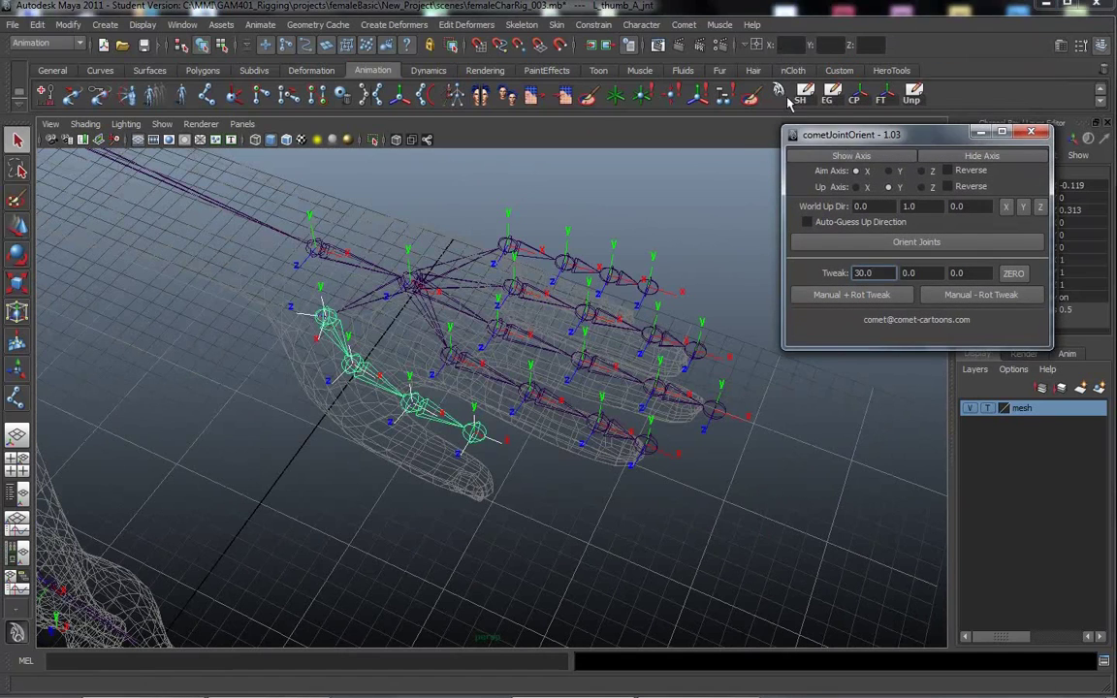
{"action": "left_click", "coordinate": [804, 94]}
{"action": "middle_click_drag", "start_coordinate": [354, 435], "coordinate": [363, 419], "text": "alt"}
{"action": "right_click_drag", "start_coordinate": [364, 420], "coordinate": [369, 433], "text": "alt"}
{"action": "key", "text": "e"}
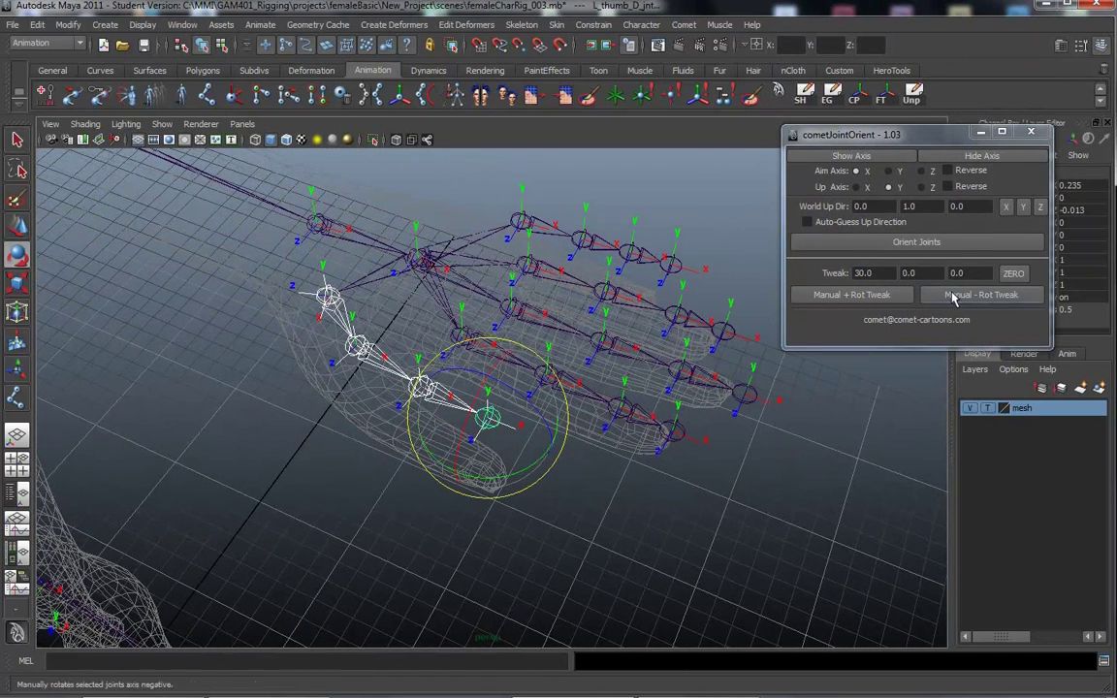
{"action": "left_click_drag", "start_coordinate": [861, 136], "coordinate": [760, 69]}
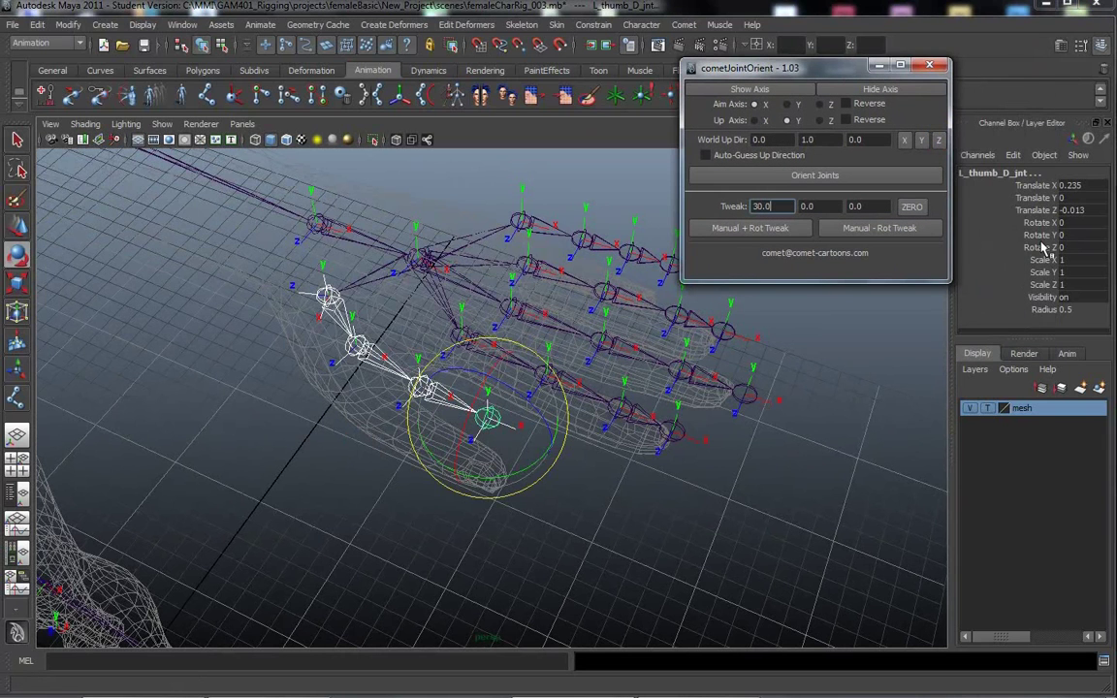
{"action": "left_click", "coordinate": [1042, 250]}
Step: Try bending all the thumb joints together about Z by about 6.5 degrees, then to 3.61, and undo the rotations
{"action": "middle_click_drag", "start_coordinate": [598, 523], "coordinate": [551, 522]}
{"action": "left_click_drag", "start_coordinate": [218, 516], "coordinate": [154, 516], "text": "alt"}
{"action": "middle_click_drag", "start_coordinate": [436, 349], "coordinate": [320, 455], "text": "alt"}
{"action": "middle_click_drag", "start_coordinate": [396, 525], "coordinate": [441, 335]}
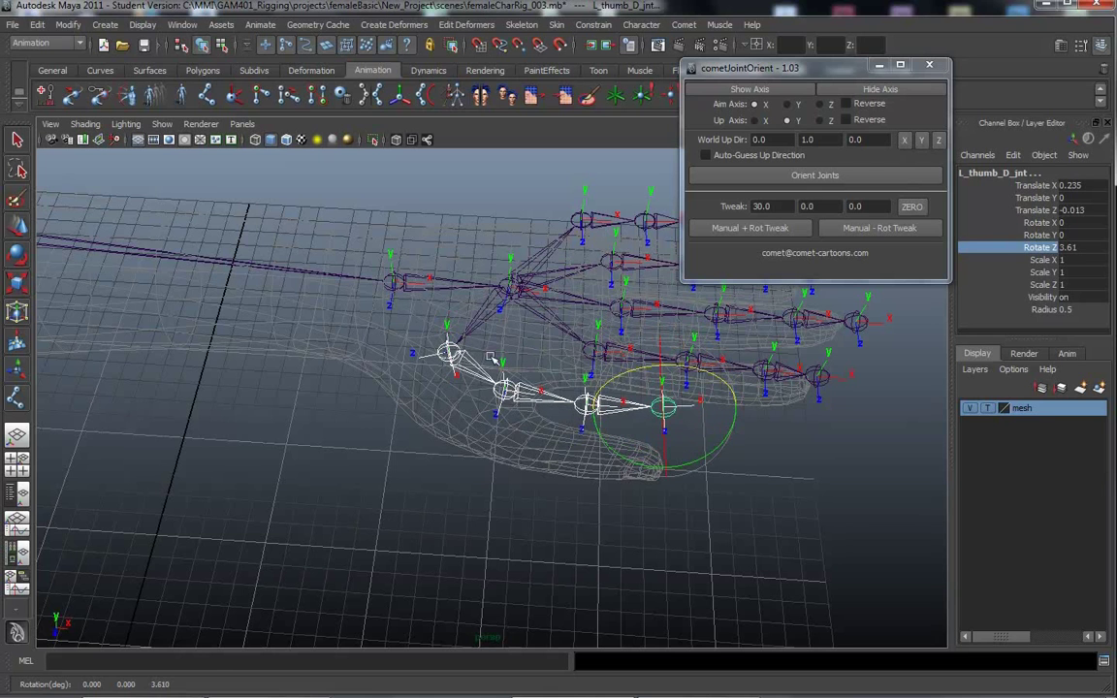
{"action": "right_click_drag", "start_coordinate": [397, 467], "coordinate": [667, 407], "text": "alt"}
{"action": "key", "text": "ctrl+z"}
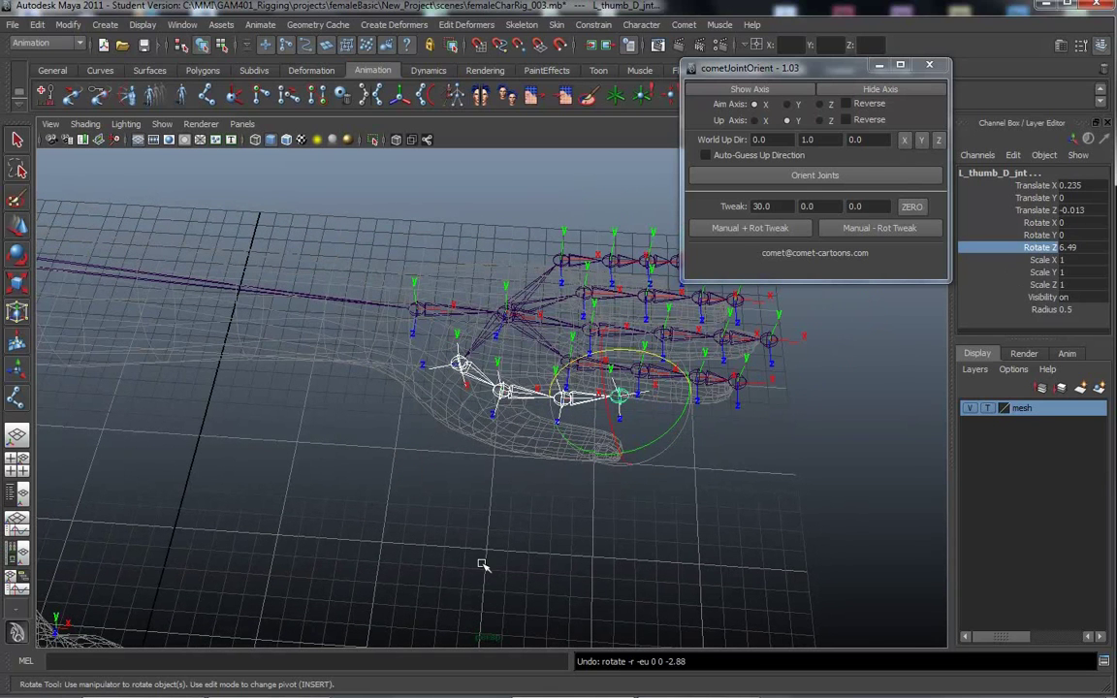
{"action": "key", "text": "ctrl+z"}
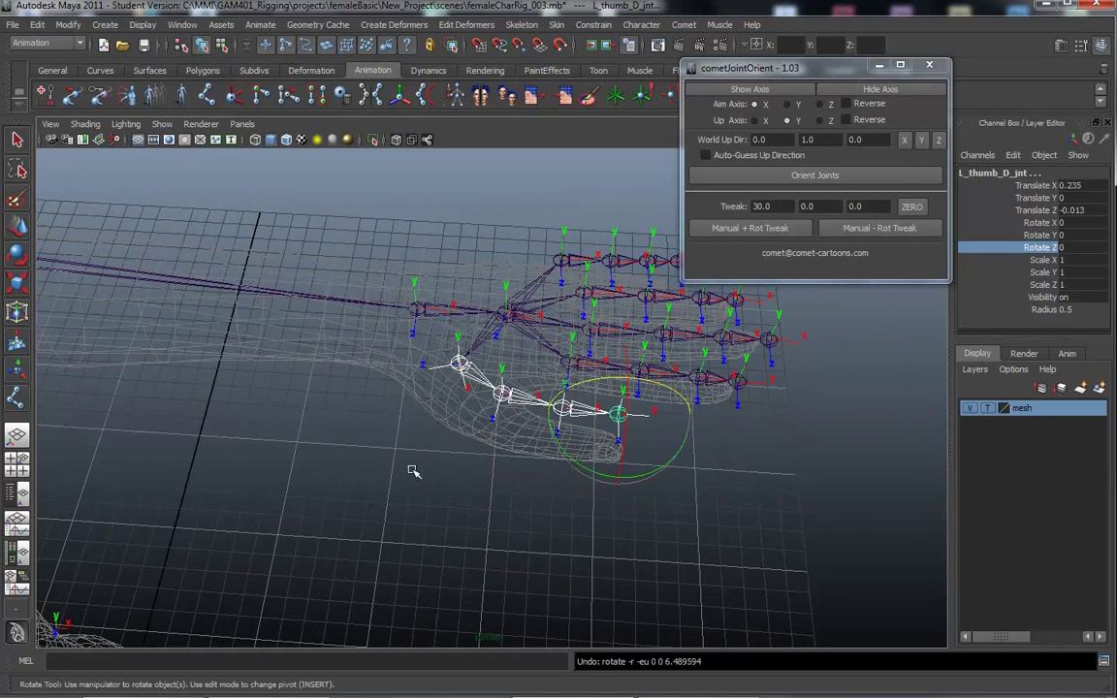
Step: Try a positive 30-degree X rotation tweak on the local axes of L_thumb_A_jnt and undo it
{"action": "left_click_drag", "start_coordinate": [417, 473], "coordinate": [444, 440], "text": "alt"}
{"action": "left_click", "coordinate": [477, 377]}
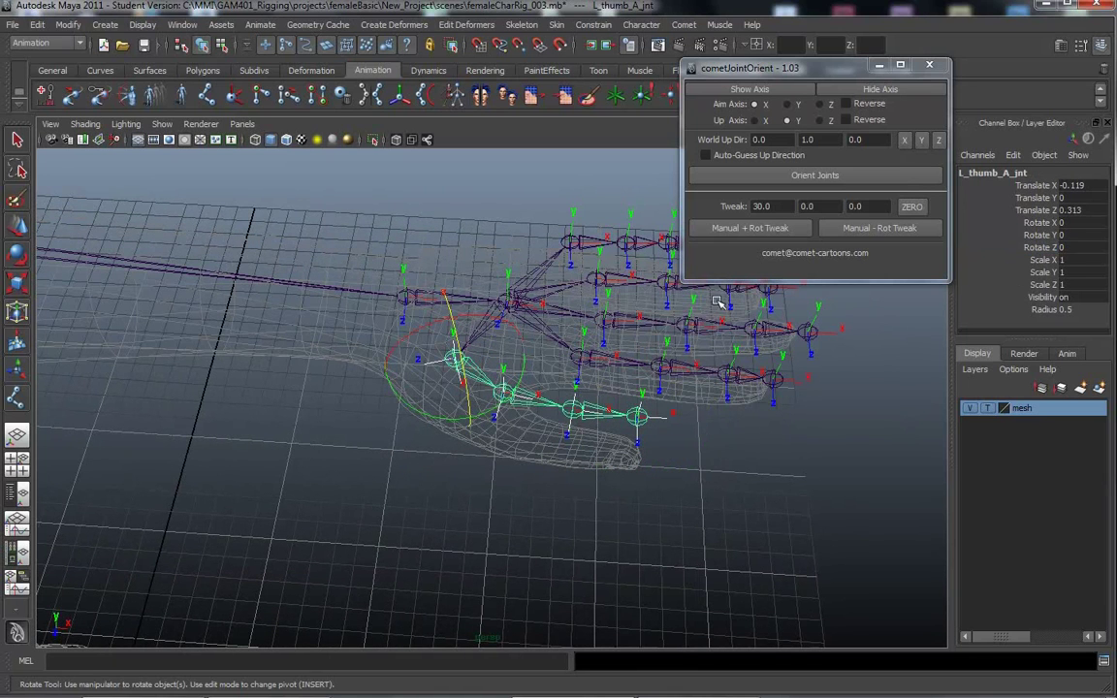
{"action": "left_click", "coordinate": [768, 229]}
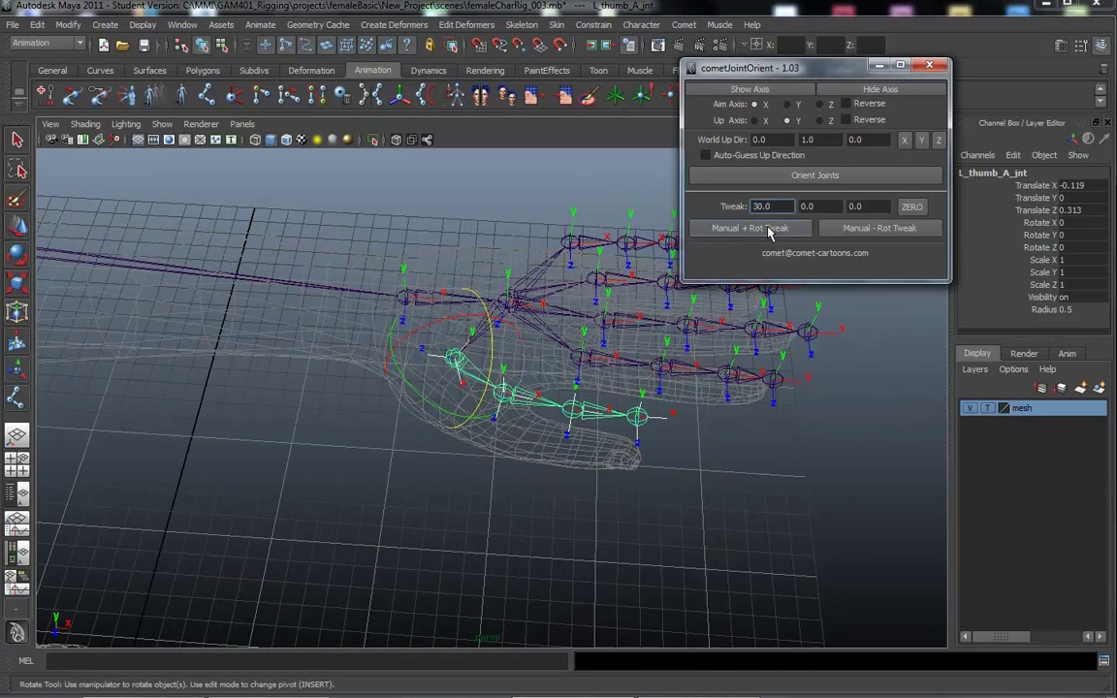
{"action": "key", "text": "ctrl+z"}
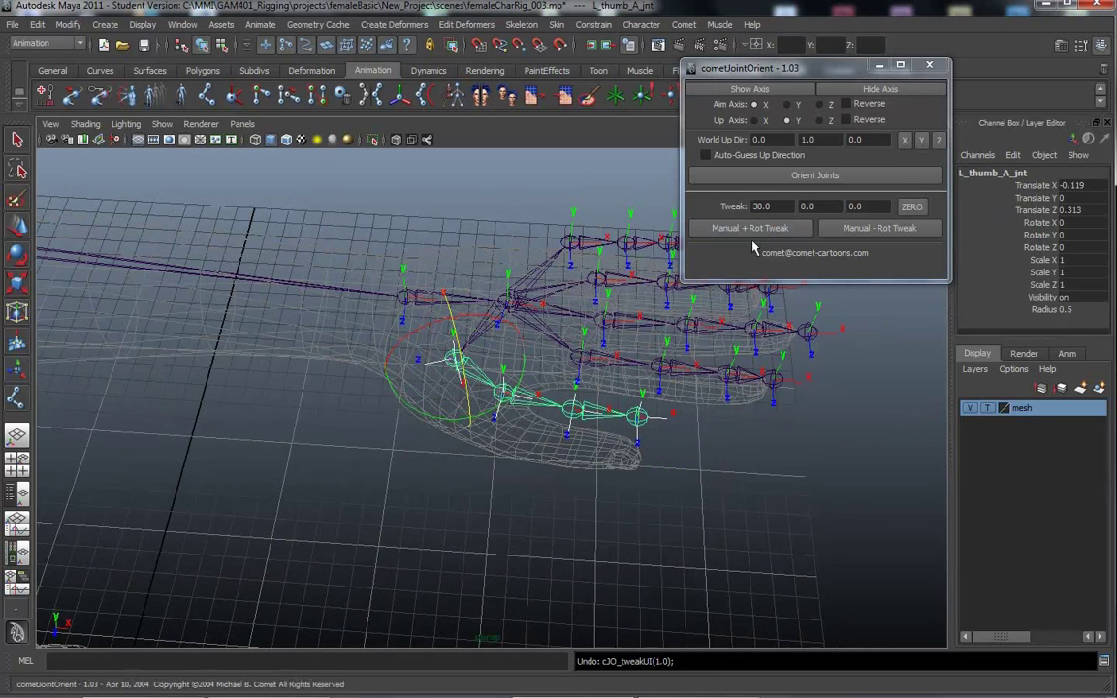
Step: Apply a positive rotation tweak of 0, 15, 0 to the local axes of L_thumb_A_jnt
{"action": "left_click", "coordinate": [773, 207]}
{"action": "type", "text": "0"}
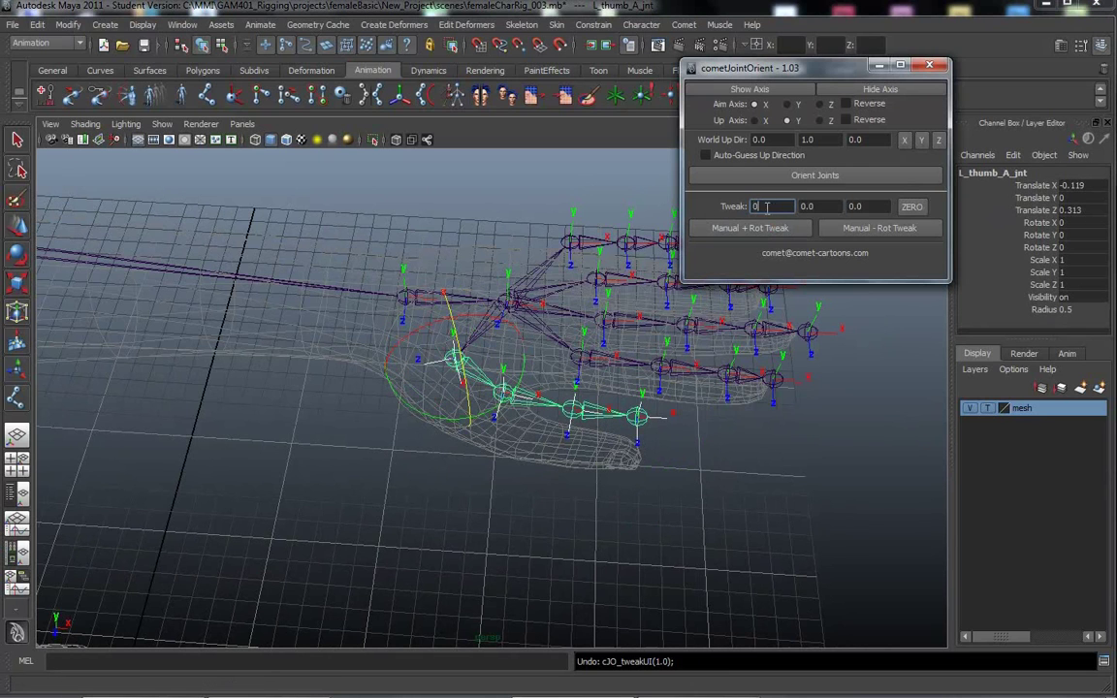
{"action": "type", "text": "15"}
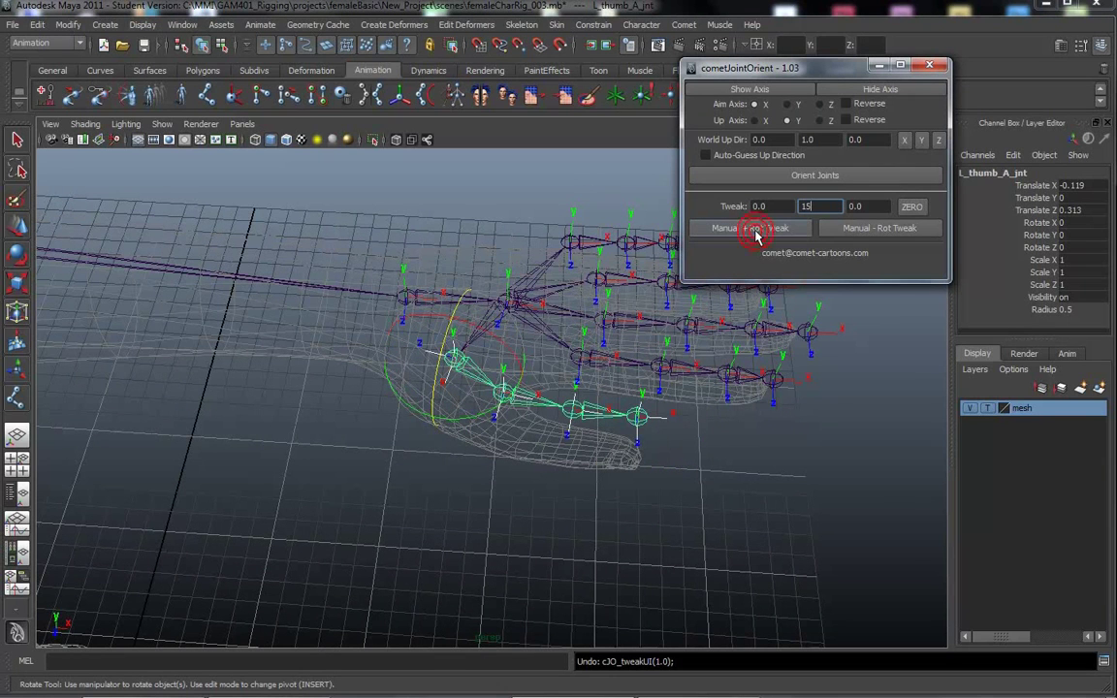
Step: Move the cometJointOrient window off the fingers, try bending the whole thumb hierarchy about Z by about -26.6 degrees, and undo the rotation
{"action": "left_click_drag", "start_coordinate": [734, 70], "coordinate": [789, 128]}
{"action": "left_click", "coordinate": [804, 95]}
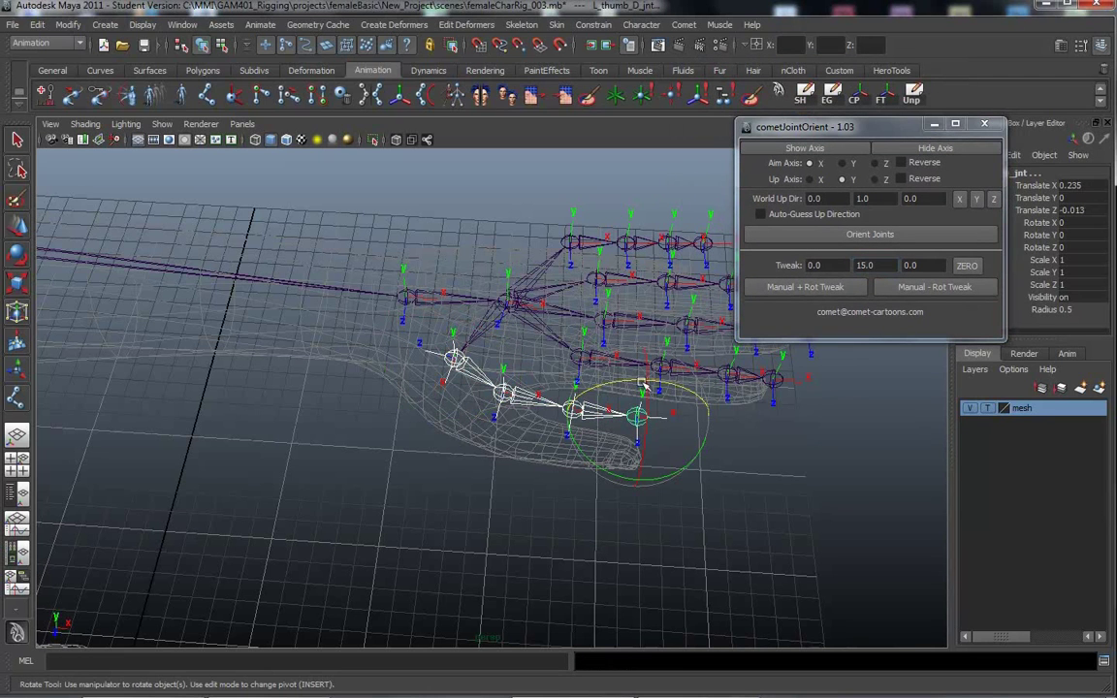
{"action": "left_click_drag", "start_coordinate": [671, 385], "coordinate": [696, 404]}
{"action": "key", "text": "z"}
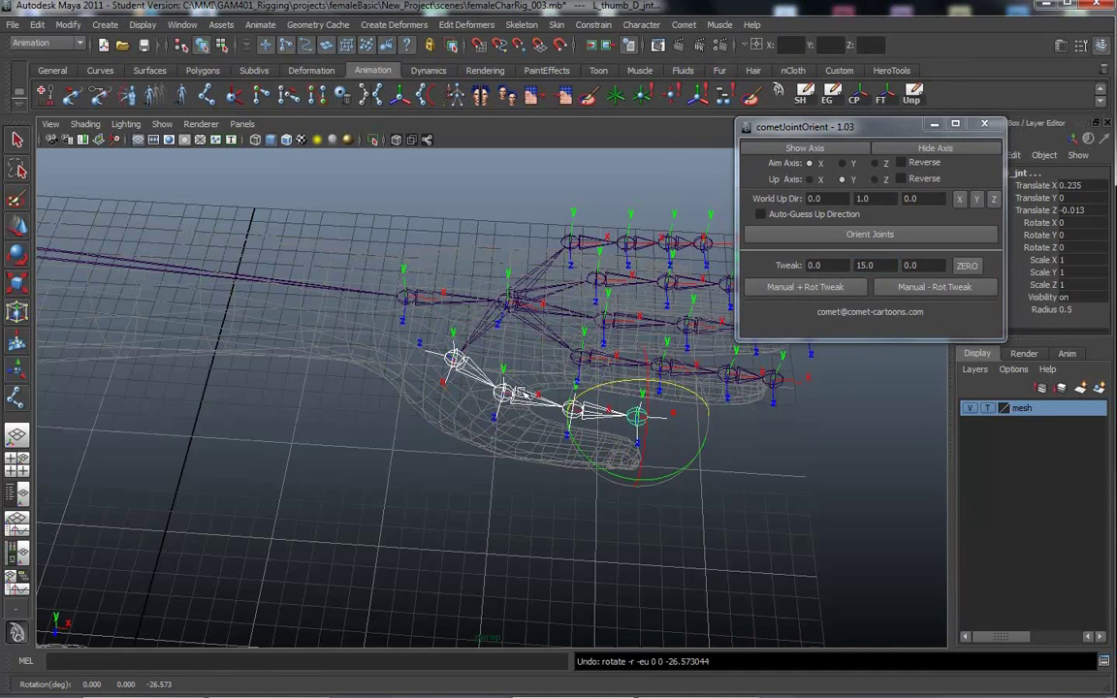
Step: Apply another positive 15-degree Y tweak to L_thumb_A_jnt alone and test-bend the whole thumb hierarchy about Z by about -31.5 degrees
{"action": "left_click", "coordinate": [452, 357]}
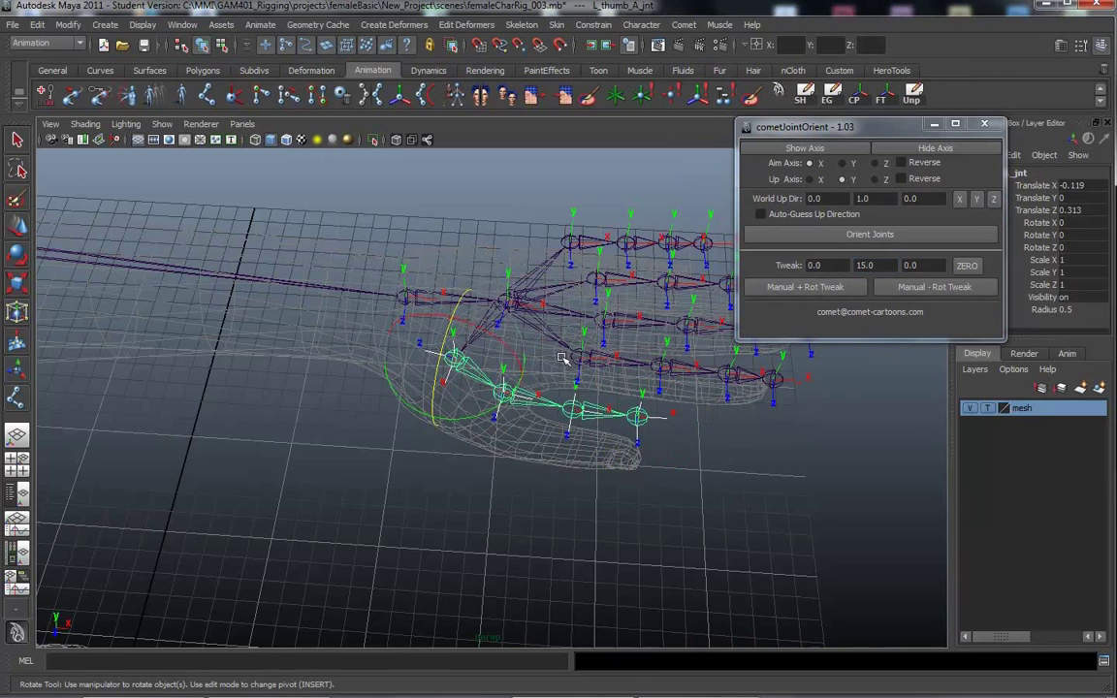
{"action": "left_click", "coordinate": [817, 288]}
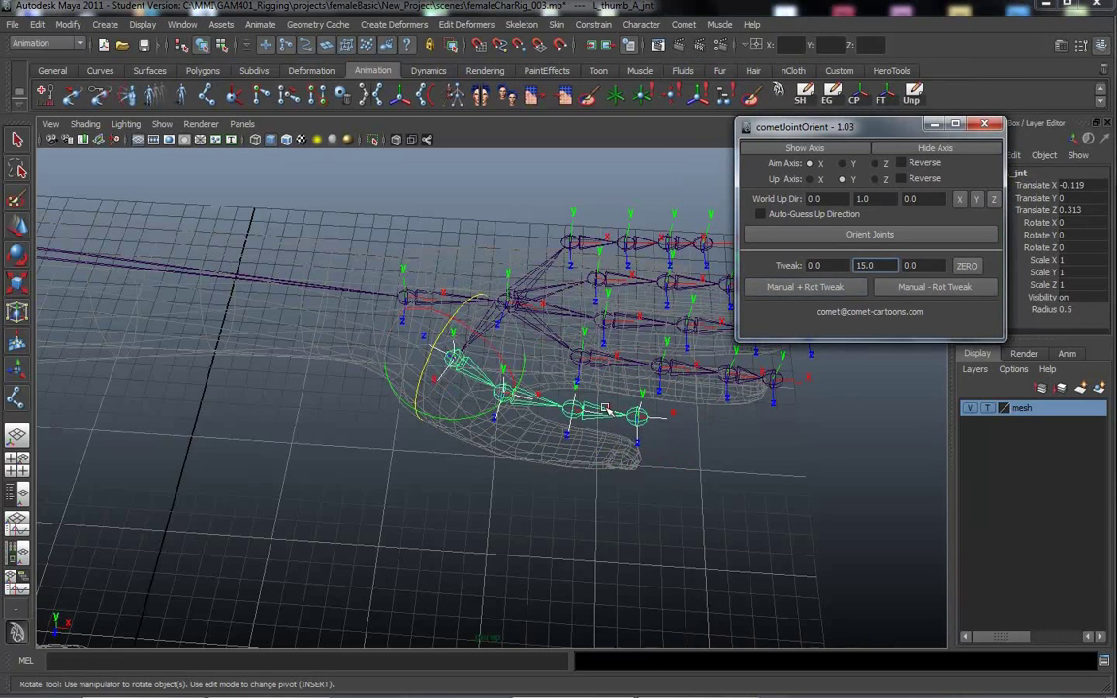
{"action": "left_click", "coordinate": [804, 94]}
{"action": "left_click", "coordinate": [631, 383]}
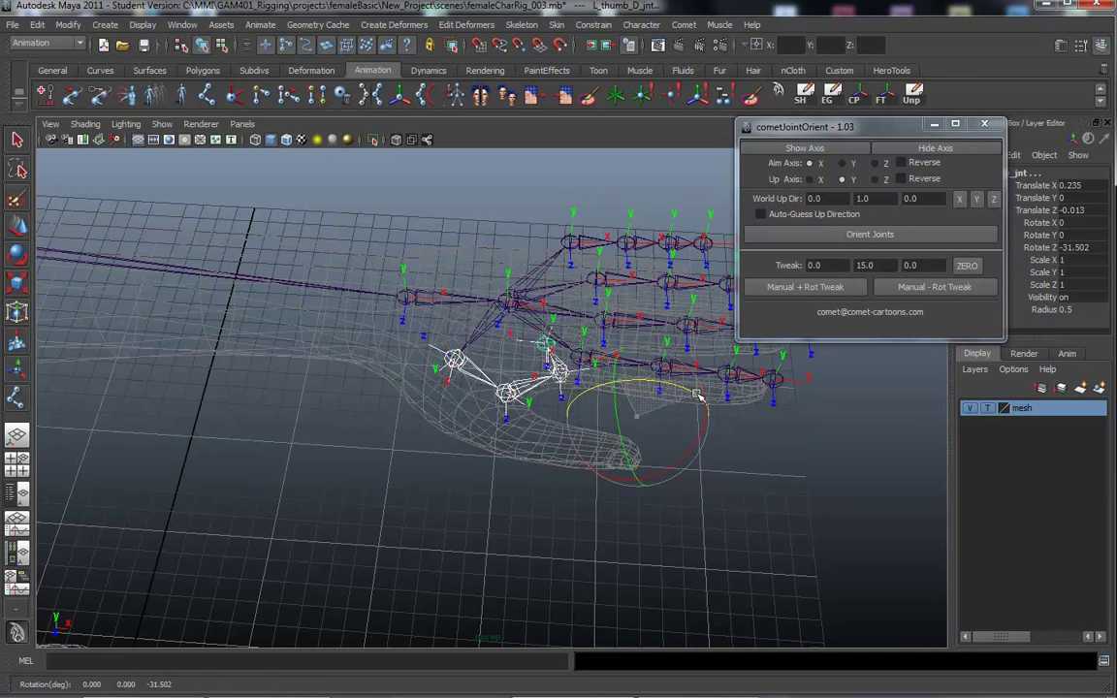